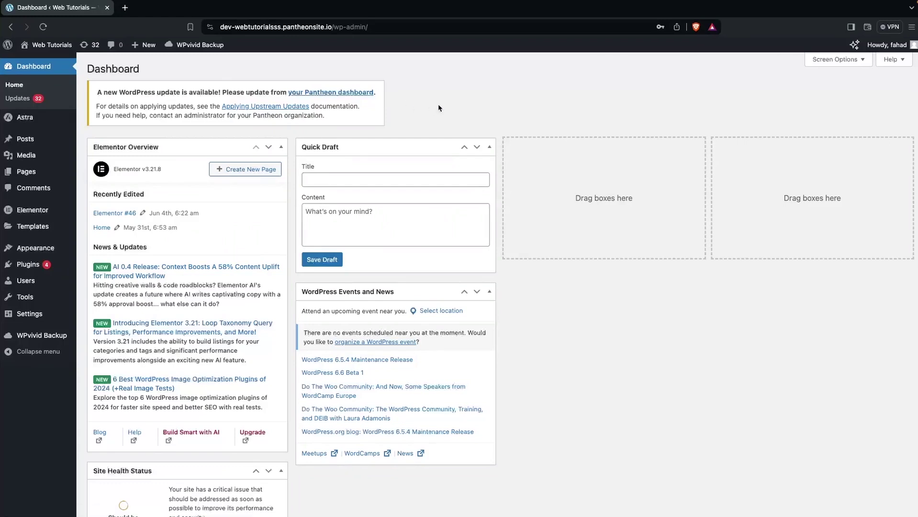
Find 'elementskit' among new plugins, install and activate ElementsKit, then refresh the admin.
mouse_move(38, 269)
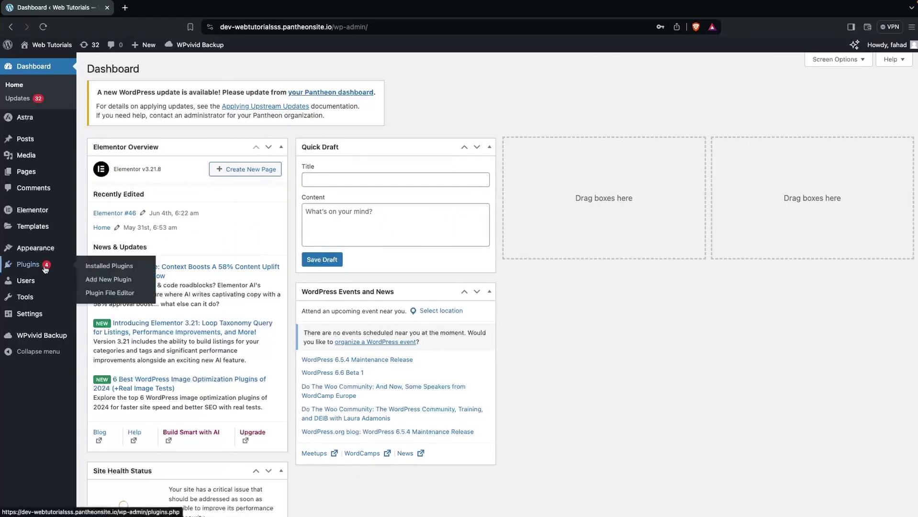
click(122, 280)
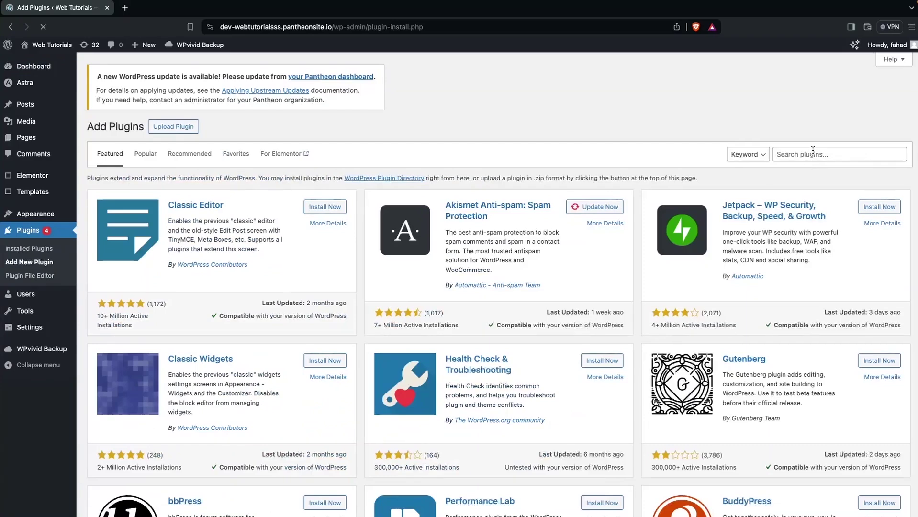
click(812, 154)
text(elementskit)
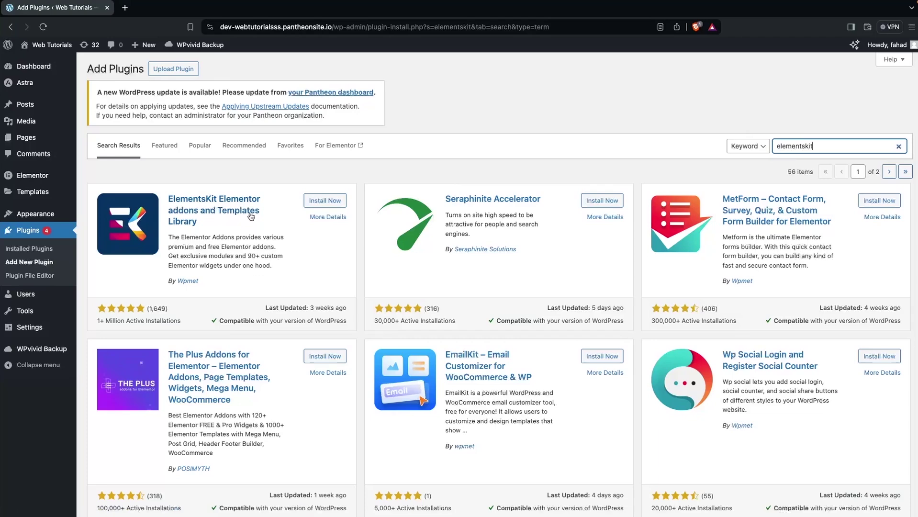
click(330, 200)
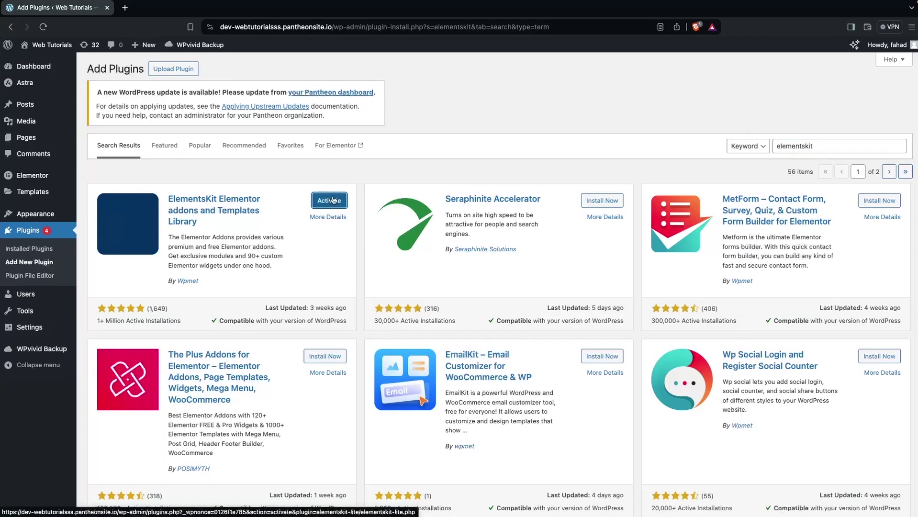
click(330, 201)
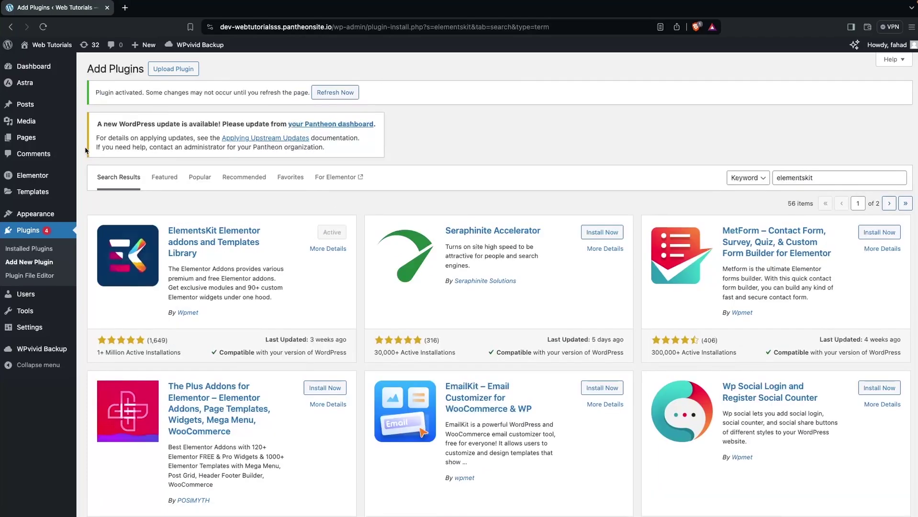
click(339, 98)
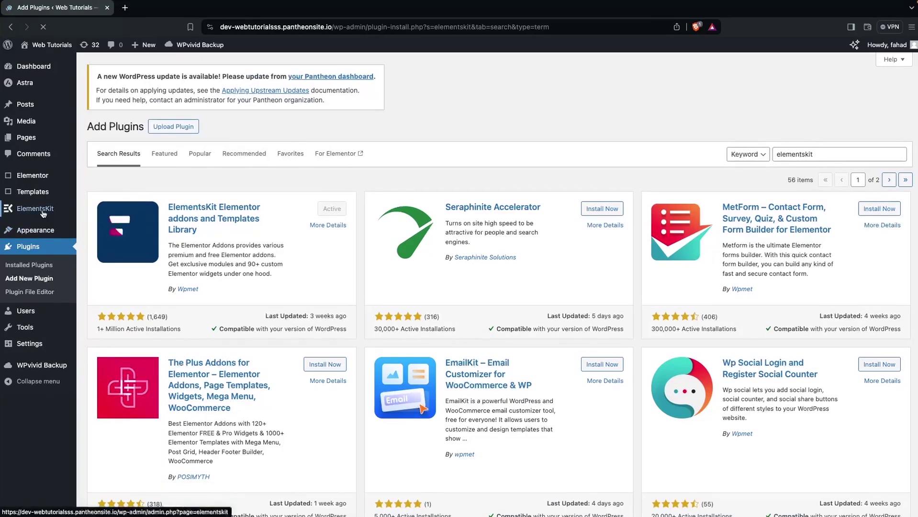
Under ElementsKit > Header Footer, add a new template and title it 'Header'.
click(43, 214)
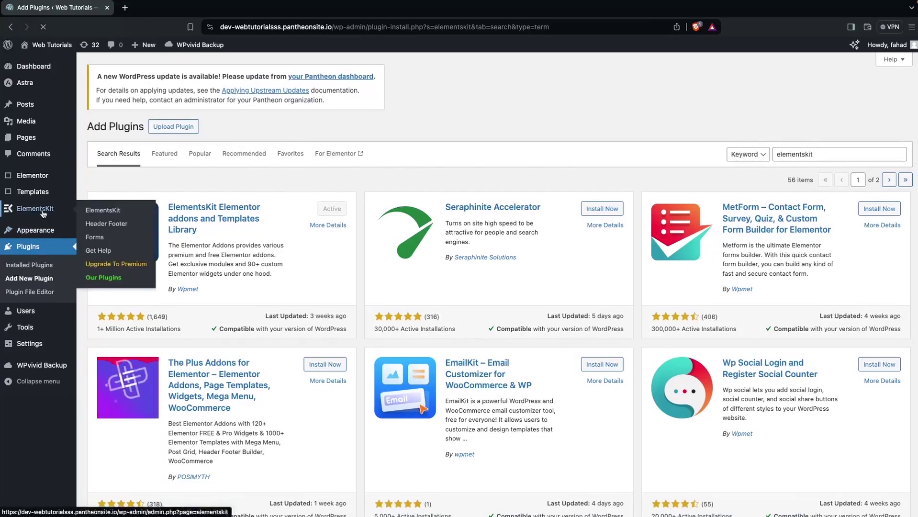
scroll(282, 271, down, 2)
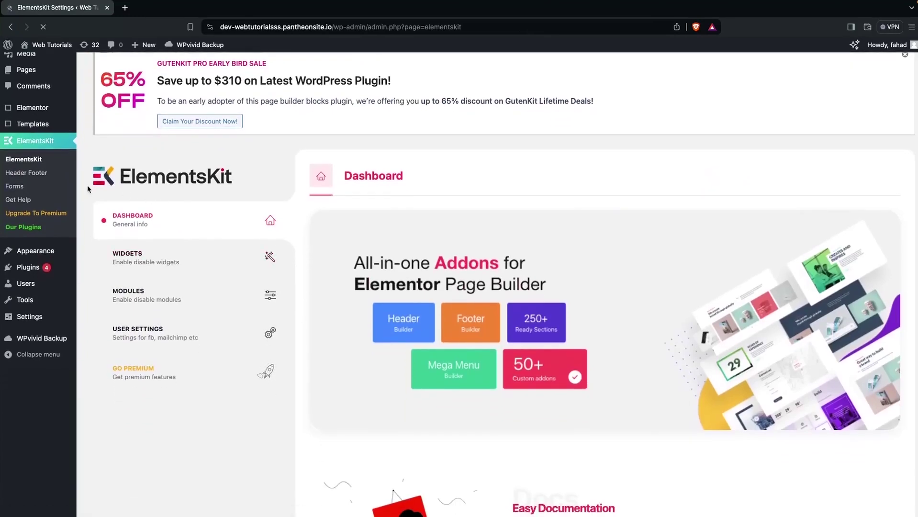
click(31, 175)
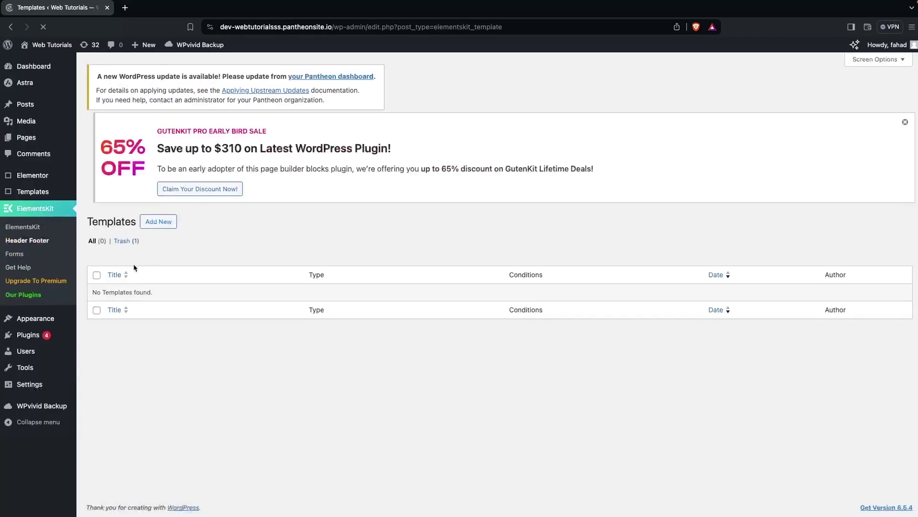
click(157, 221)
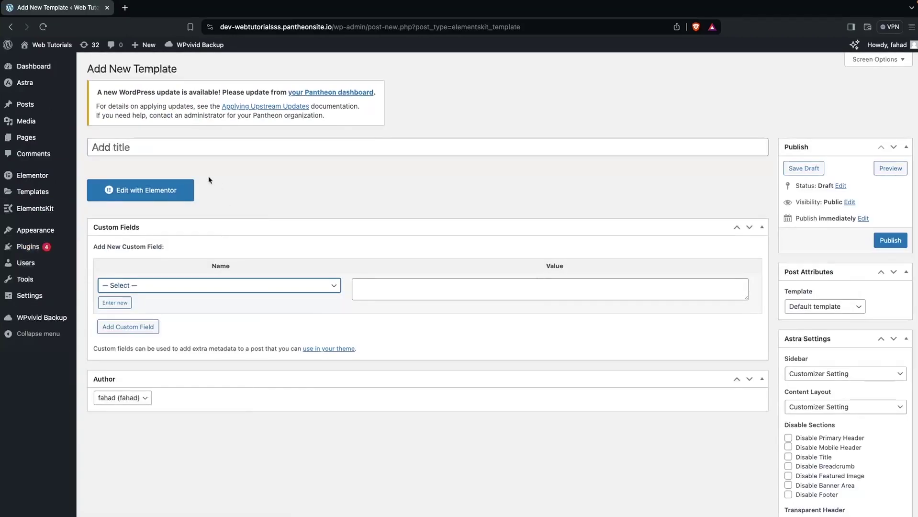
click(146, 144)
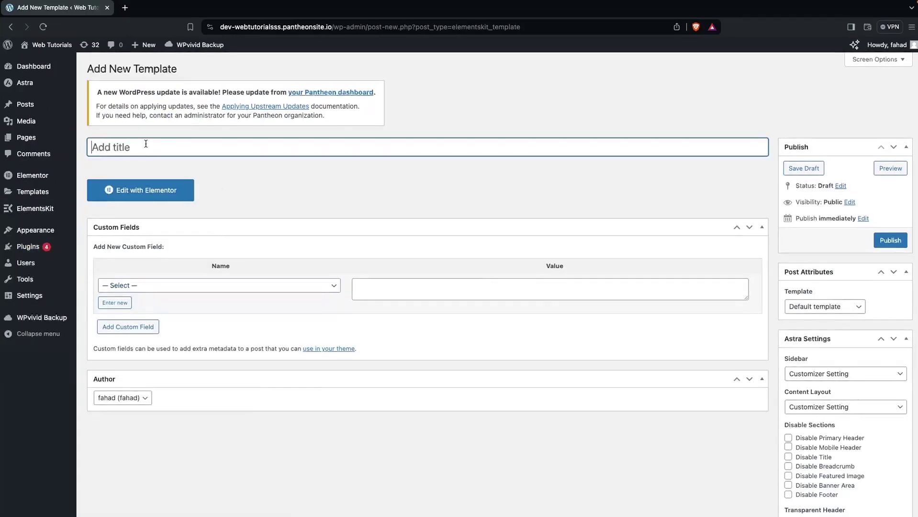
text(Header)
Place an ElementsKit Nav Menu set to the Primary menu at the top and publish.
click(155, 192)
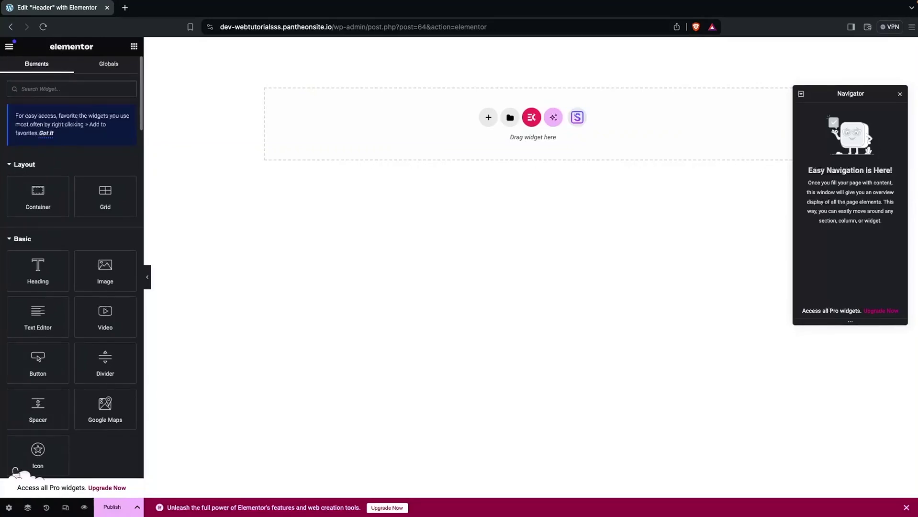
text(eleme)
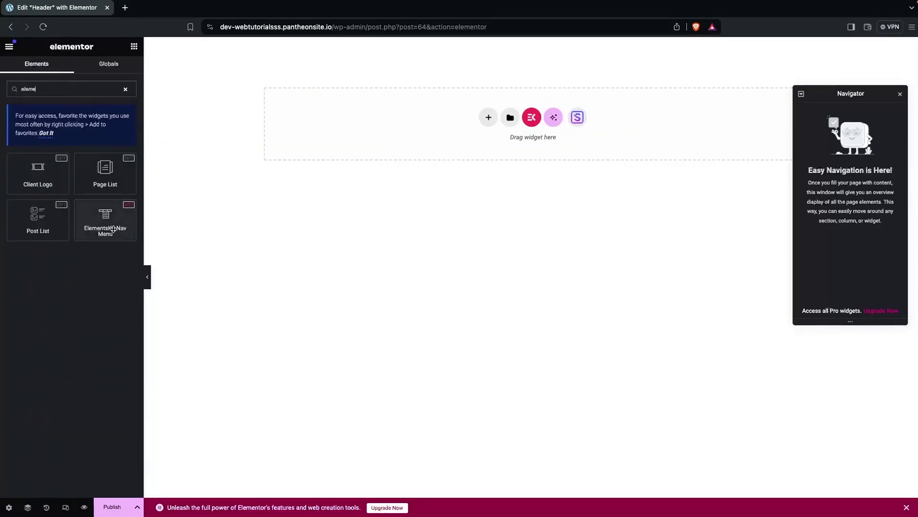
drag(99, 221, 478, 121)
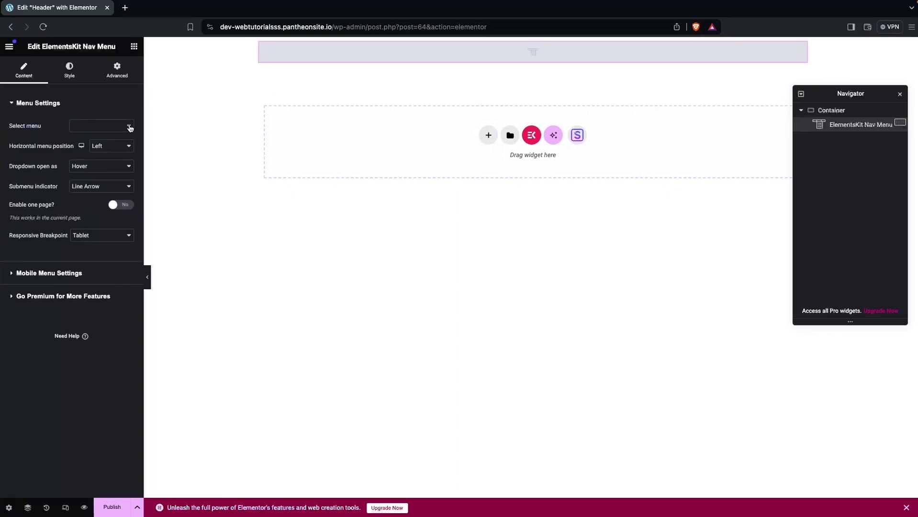
click(129, 127)
click(111, 138)
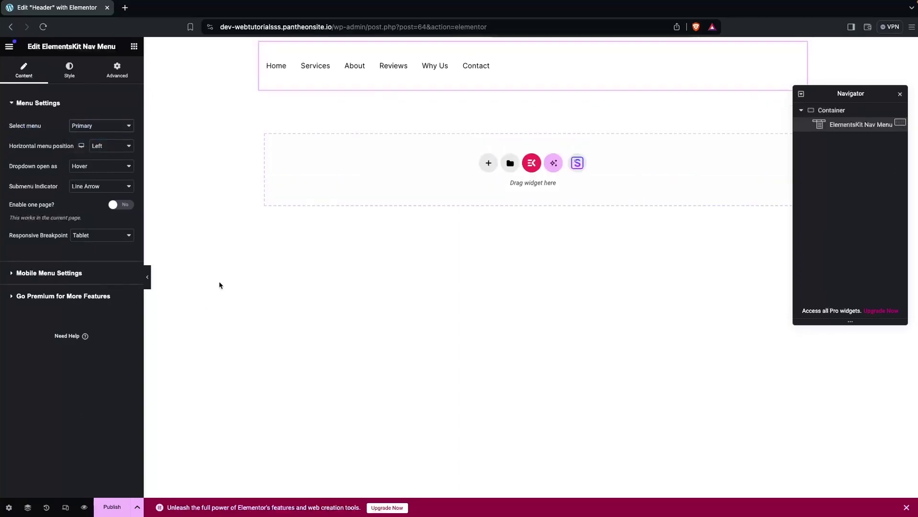
click(103, 505)
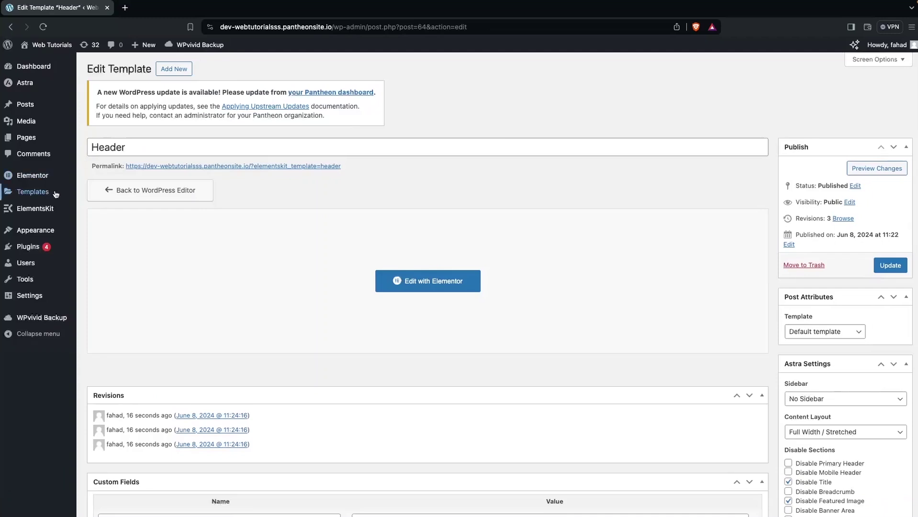
Switch the Header template on with type Header and condition Entire Site, then save.
mouse_move(48, 209)
click(119, 224)
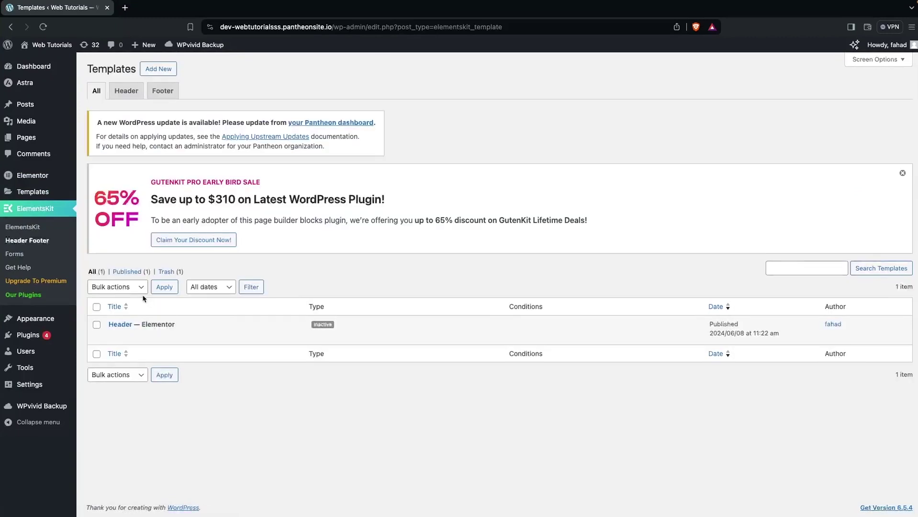
mouse_move(139, 319)
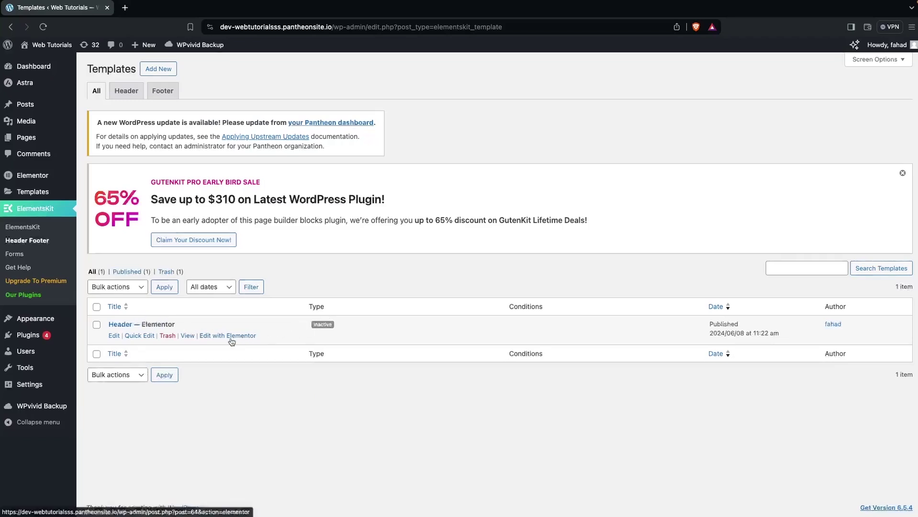
click(114, 337)
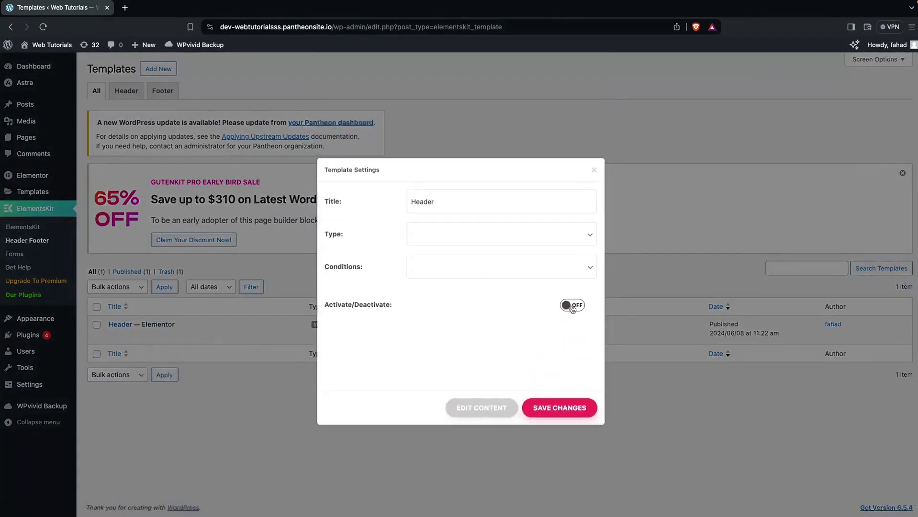
click(572, 305)
click(500, 239)
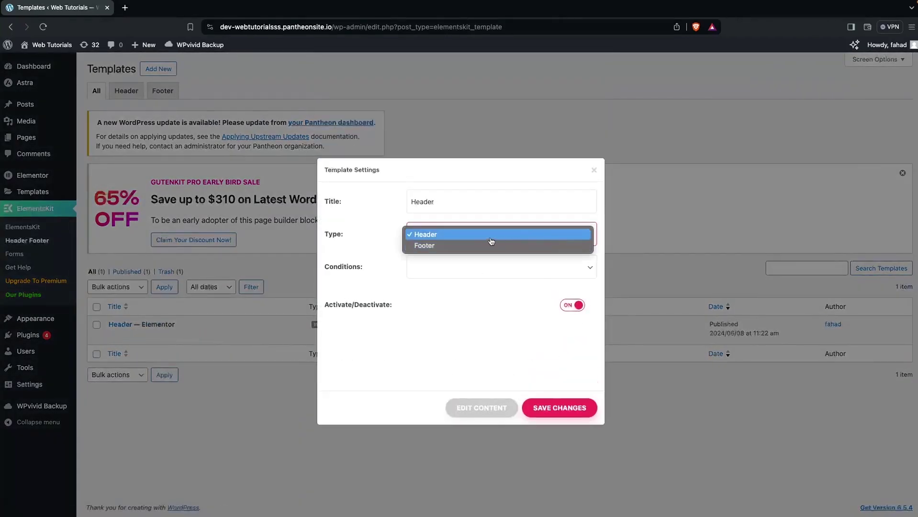
click(498, 238)
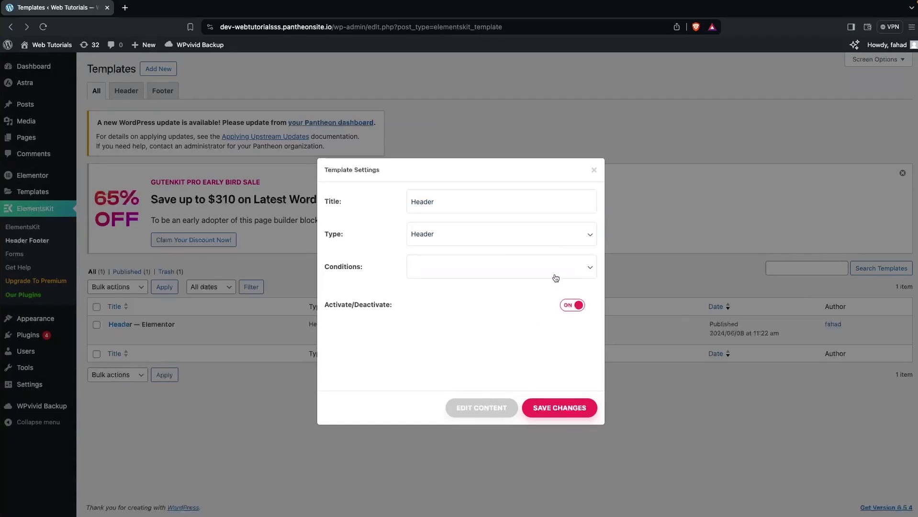
click(589, 279)
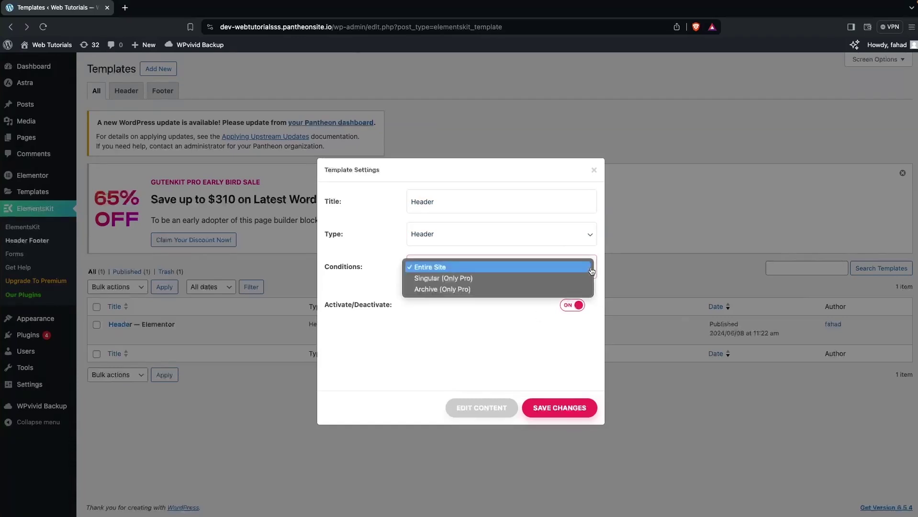
click(498, 269)
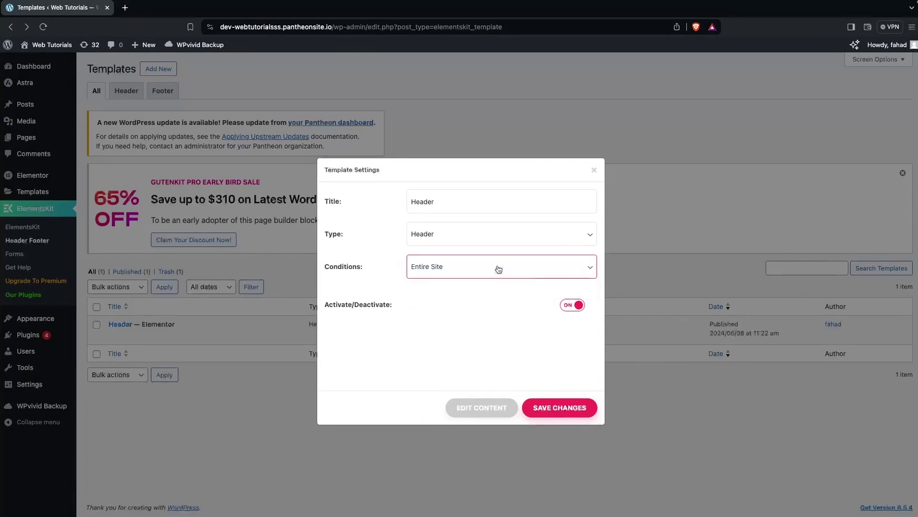
click(555, 413)
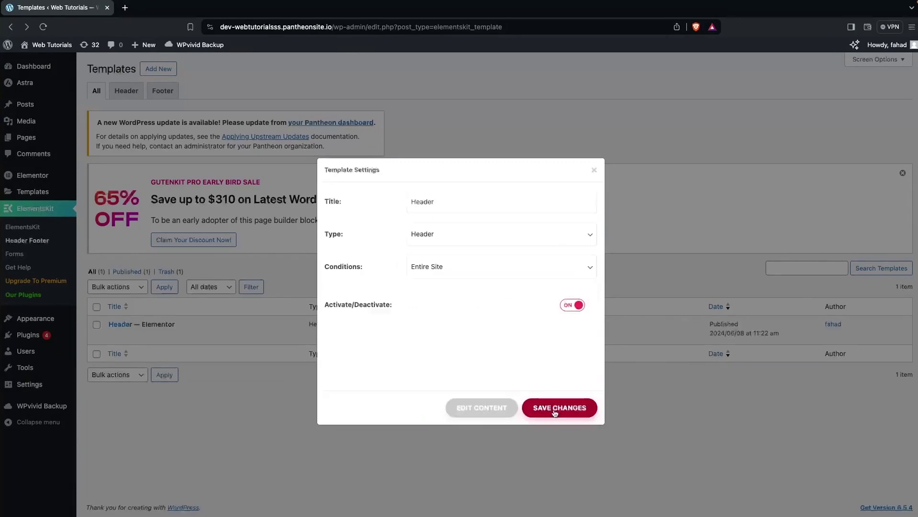
click(594, 171)
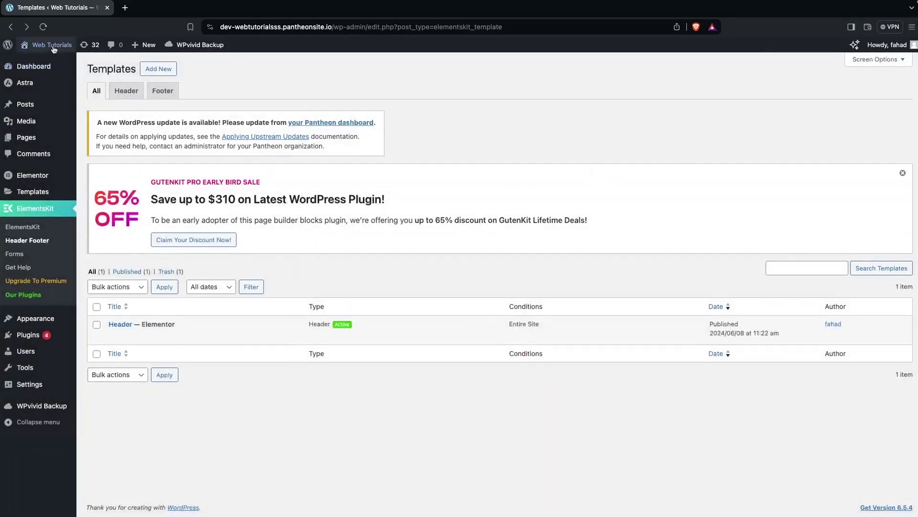
Check the live front page's header menu in a new tab, then return to the templates admin.
mouse_move(48, 45)
super+click(44, 66)
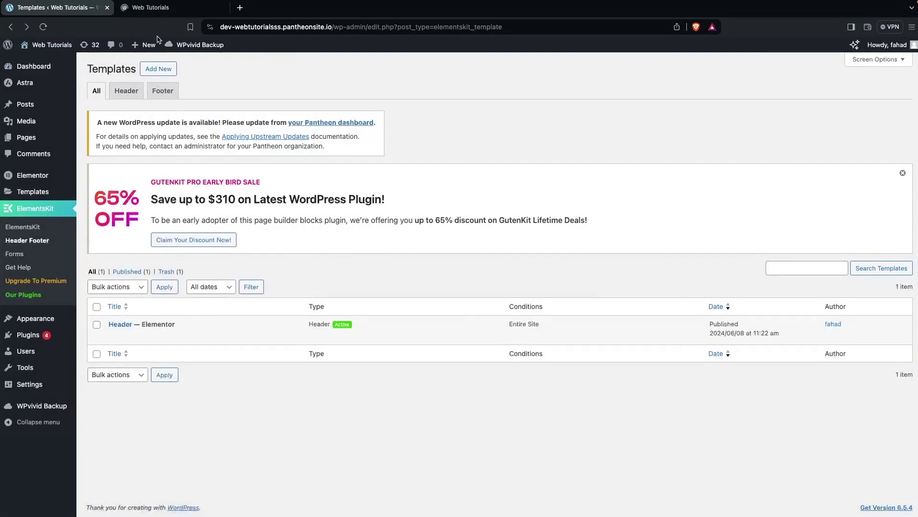
click(188, 12)
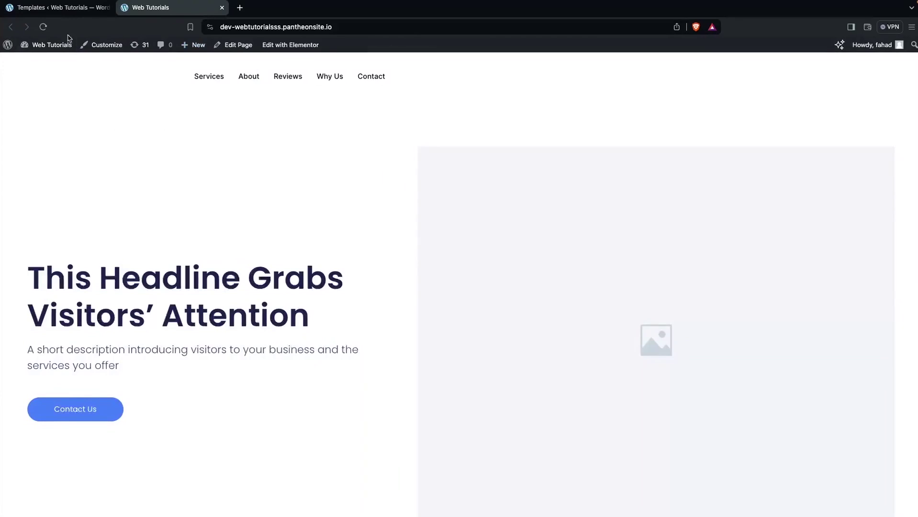
click(65, 8)
In Appearance > Menus, select and load the Primary menu for editing.
mouse_move(50, 321)
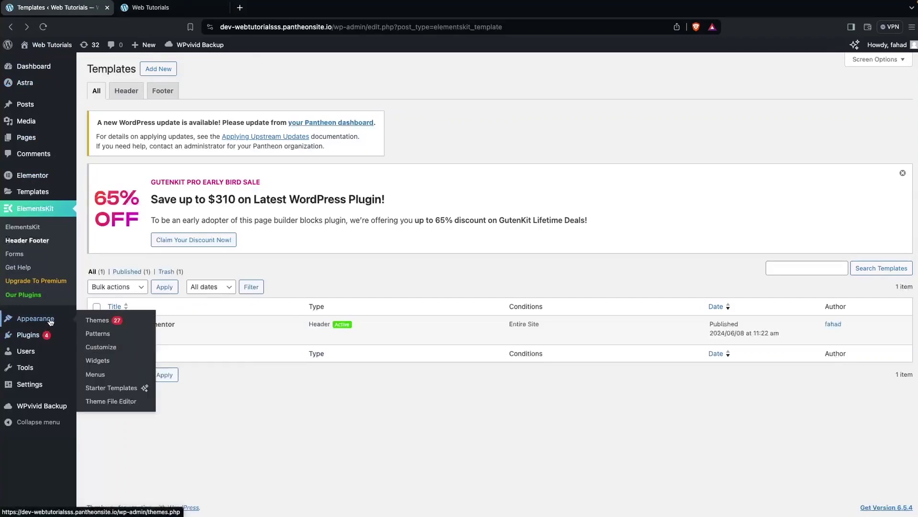
click(95, 376)
click(248, 166)
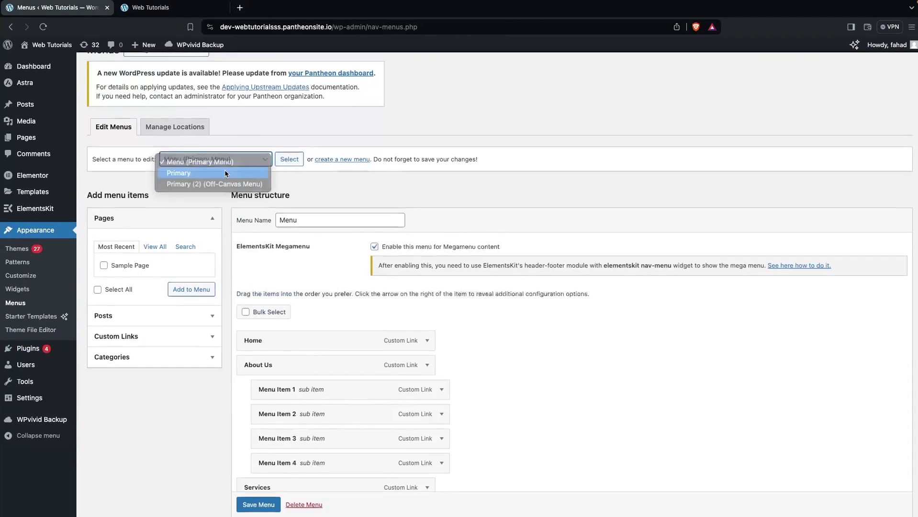
click(227, 173)
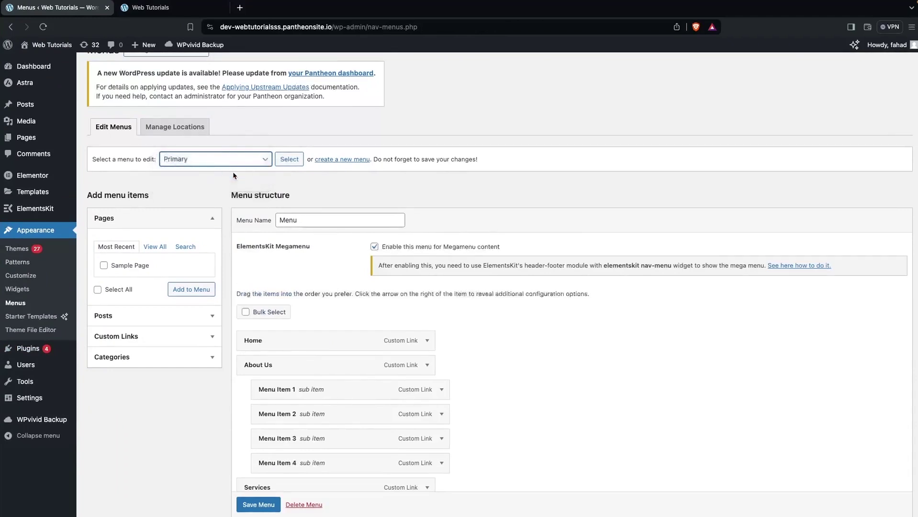
click(276, 160)
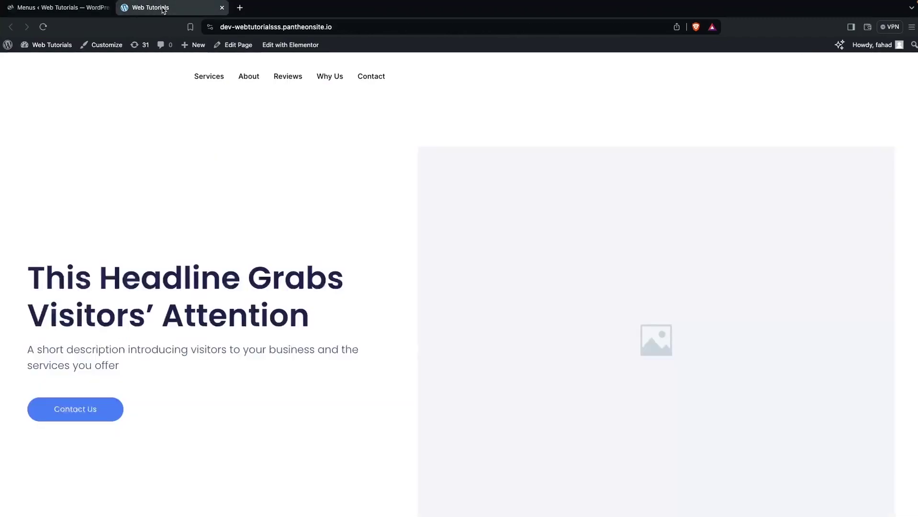
Tick 'Enable this menu for Megamenu content' on the Primary menu.
click(151, 7)
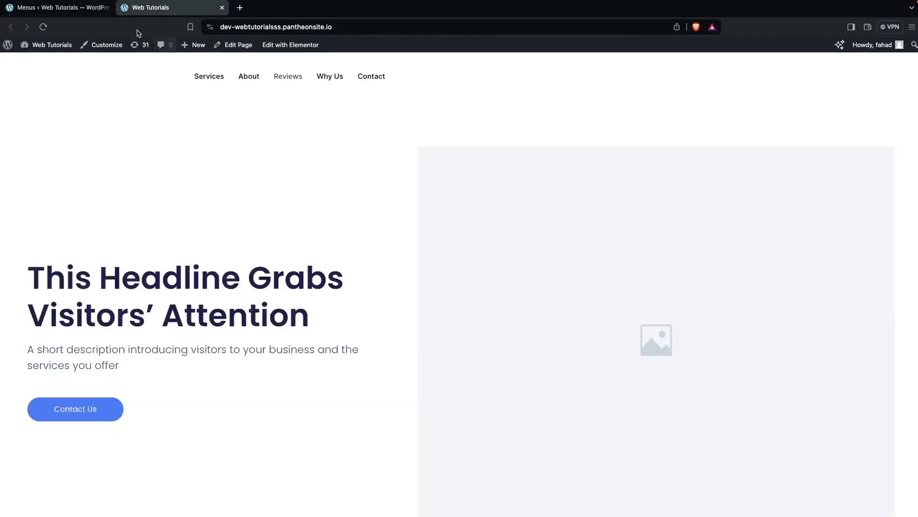
click(77, 8)
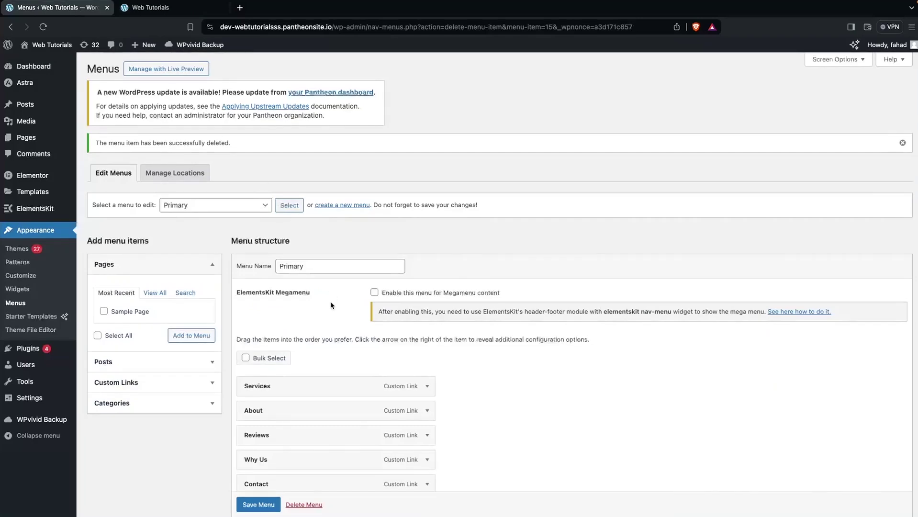
scroll(331, 305, down, 2)
scroll(330, 282, down, 2)
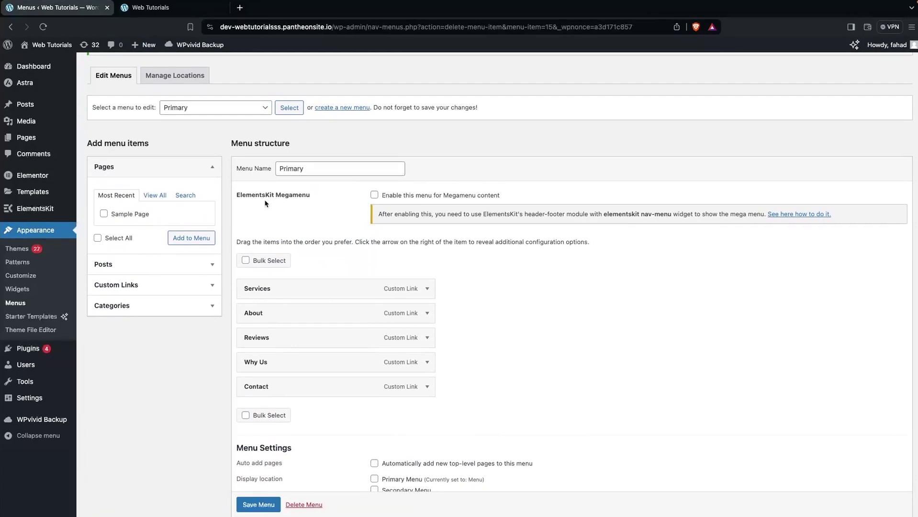
click(375, 195)
scroll(333, 228, down, 2)
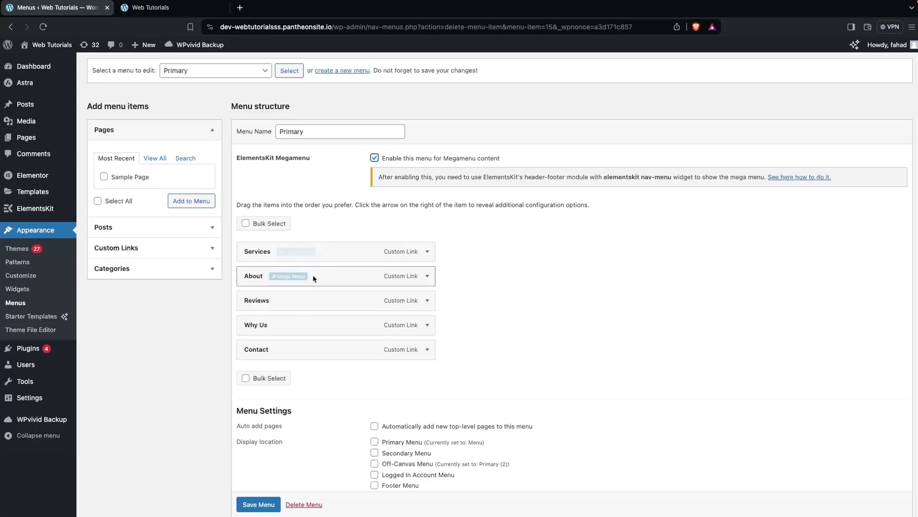
Switch on Megamenu for the Services item and open its content in Elementor.
click(296, 253)
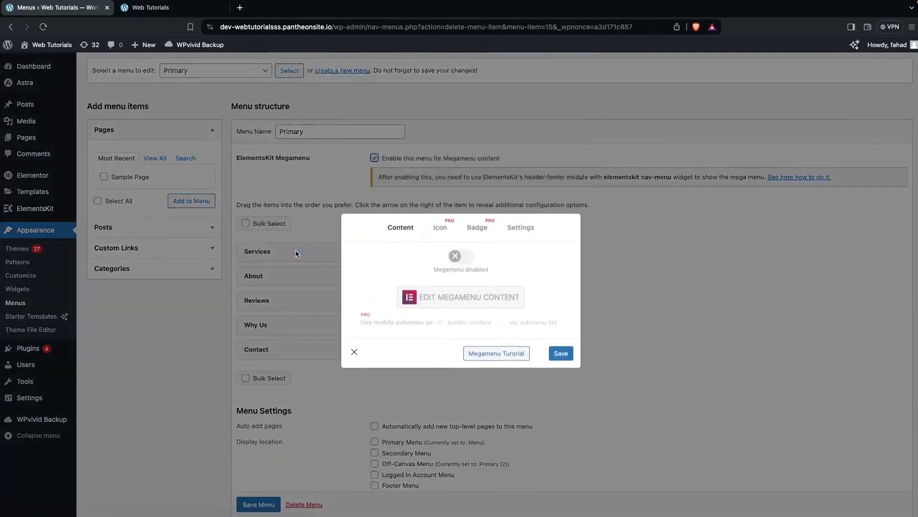
click(460, 258)
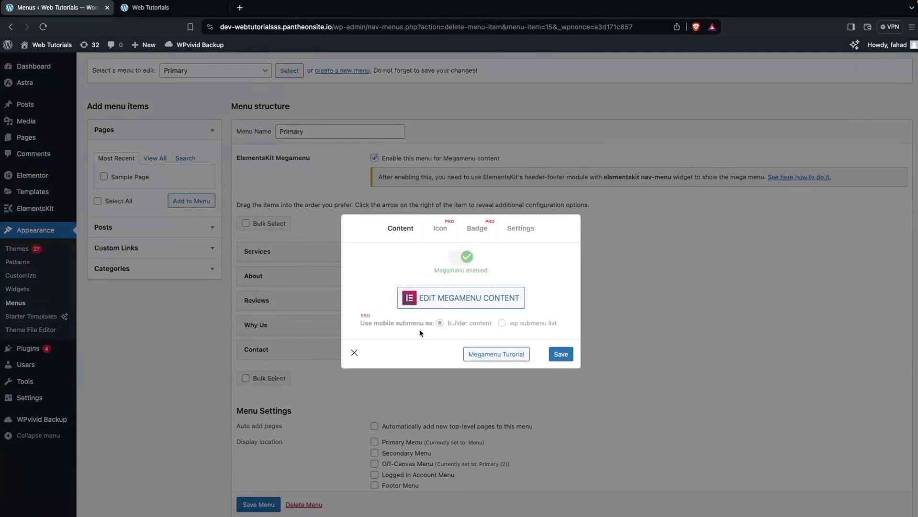
click(446, 296)
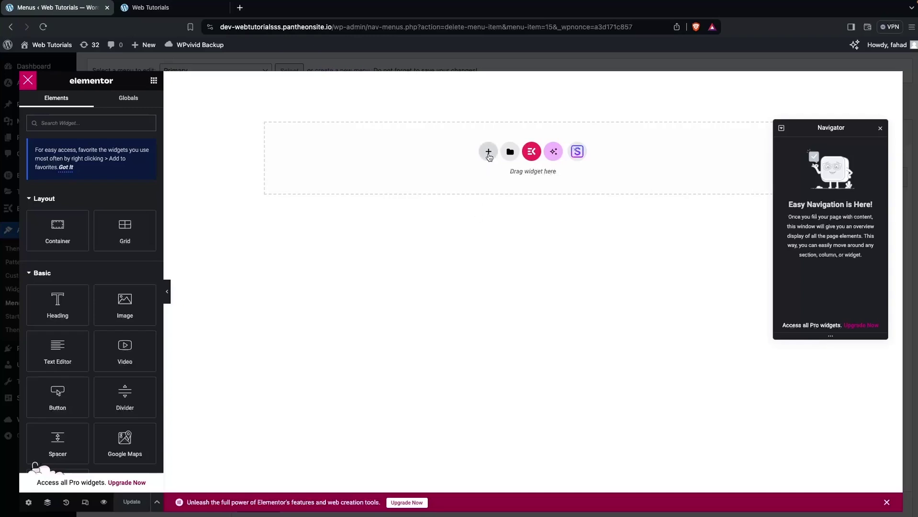
Add a single-row flexbox container at the top of the megamenu, then search widgets for 'list'.
click(488, 150)
click(491, 191)
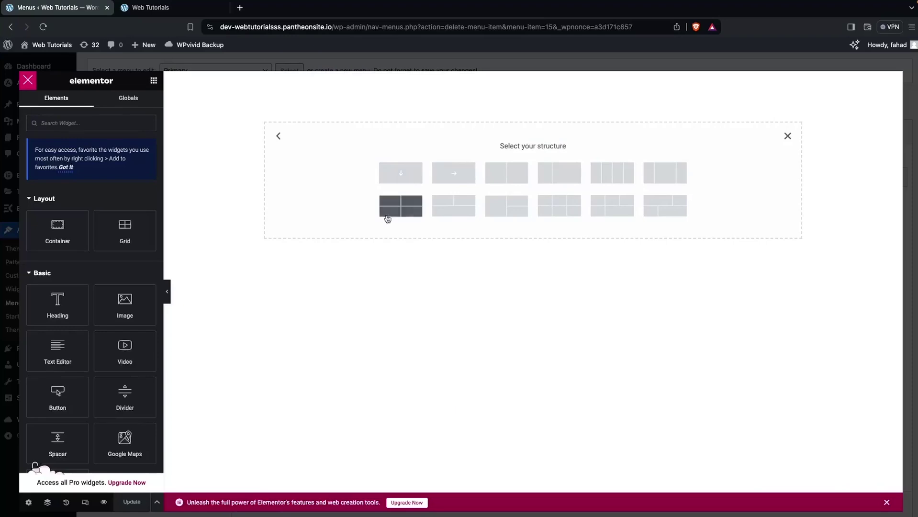
click(450, 183)
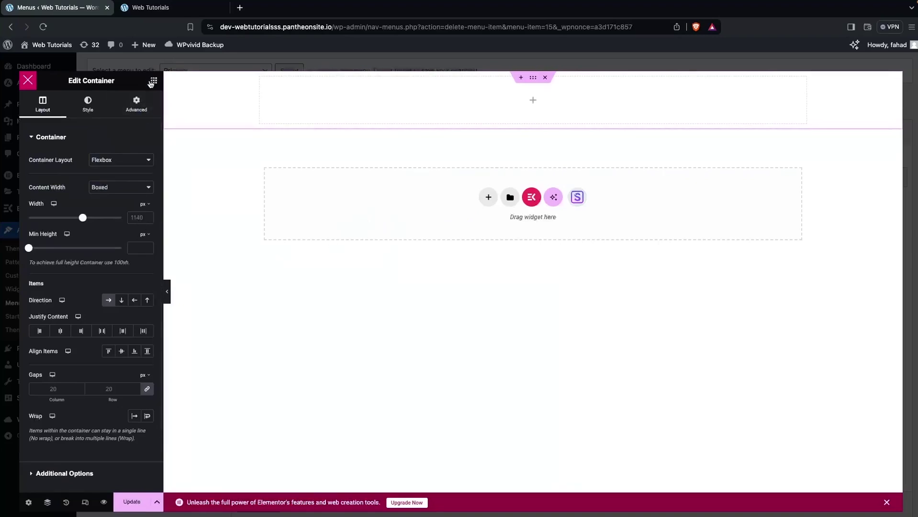
click(153, 81)
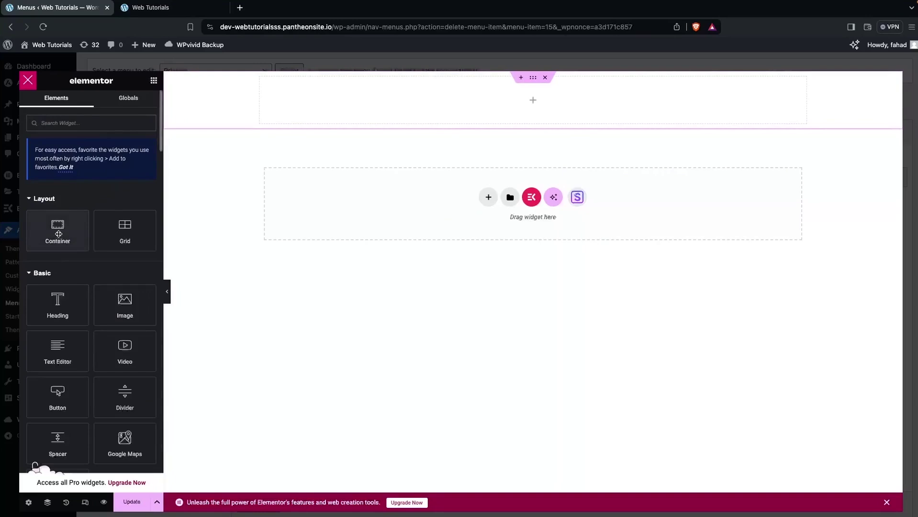
drag(59, 234, 423, 96)
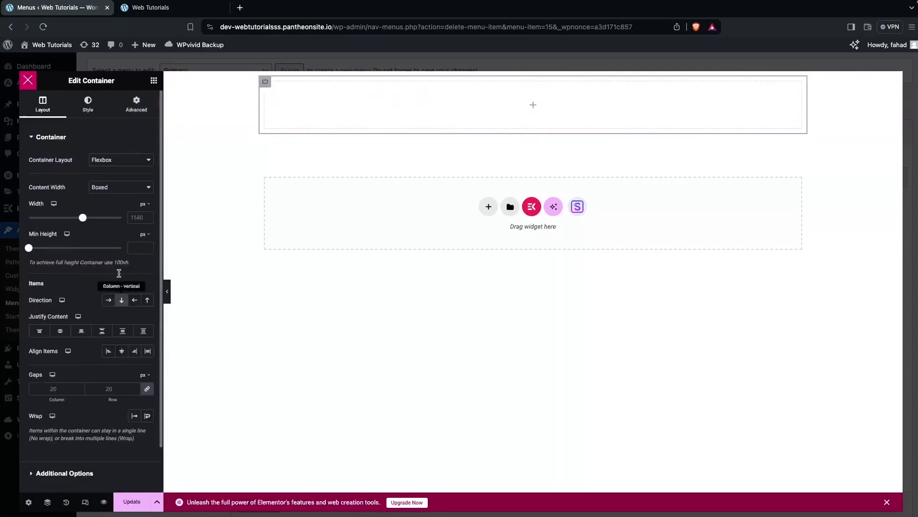
key(Escape)
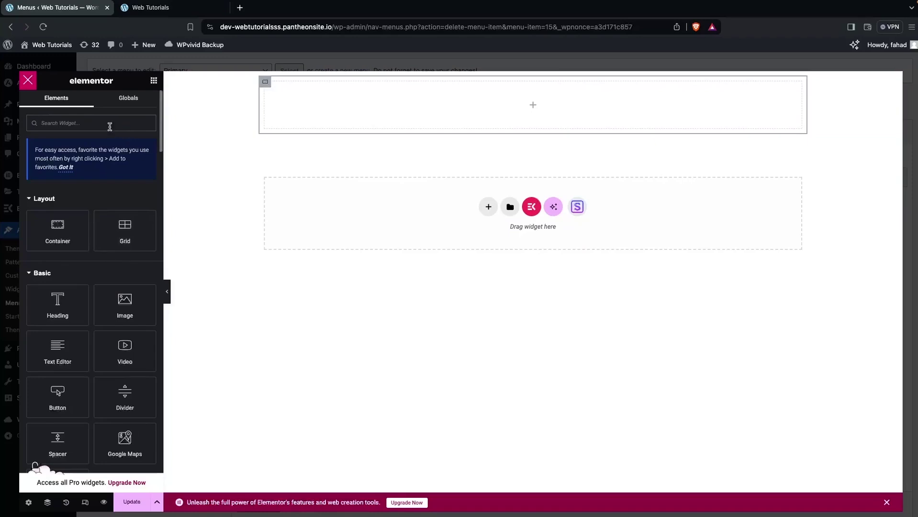
text(list)
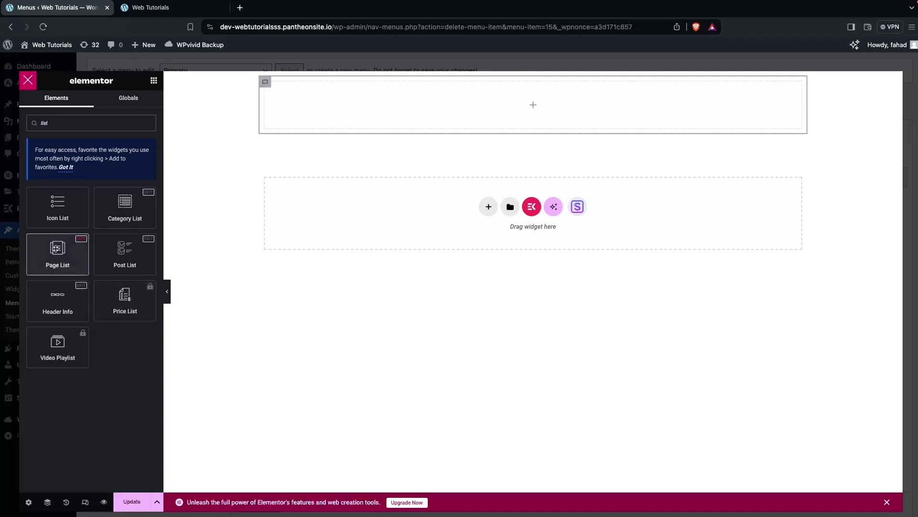
Drop a Page List widget into the top container and label its first item 'About'.
drag(56, 248, 414, 103)
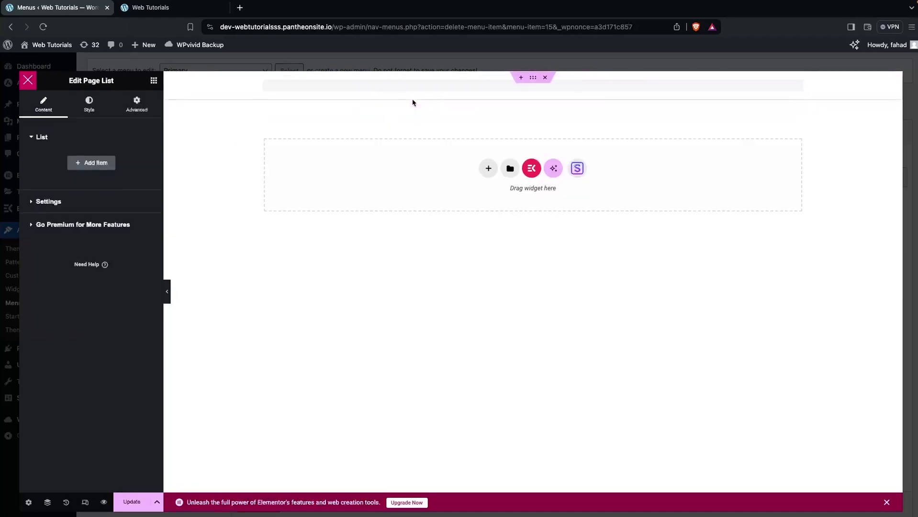
click(104, 167)
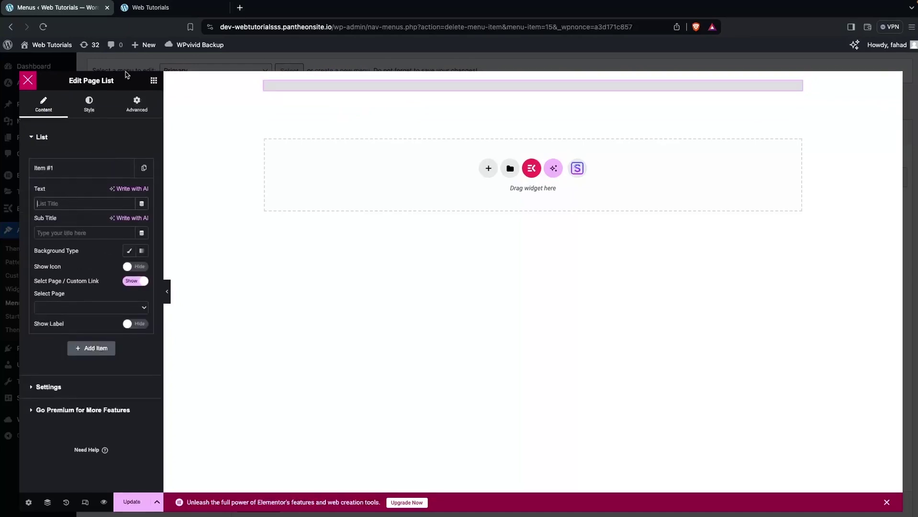
click(160, 9)
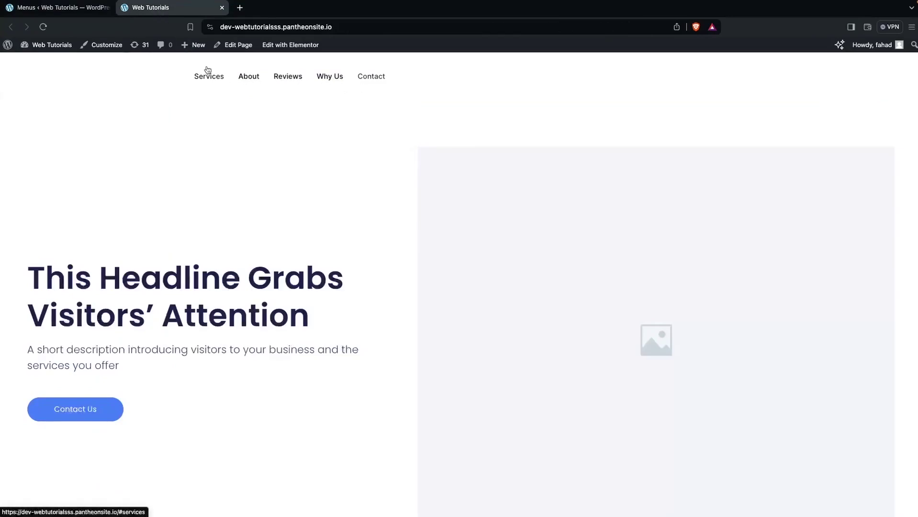
click(57, 8)
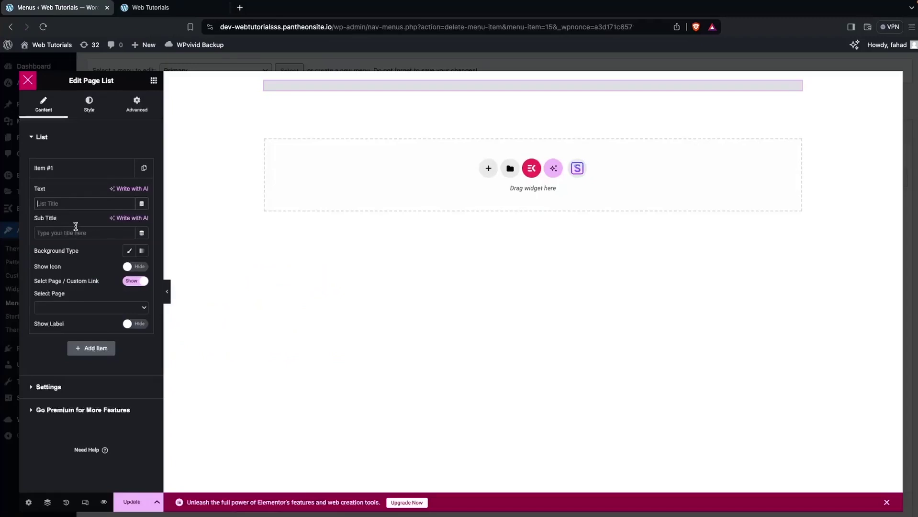
text(About)
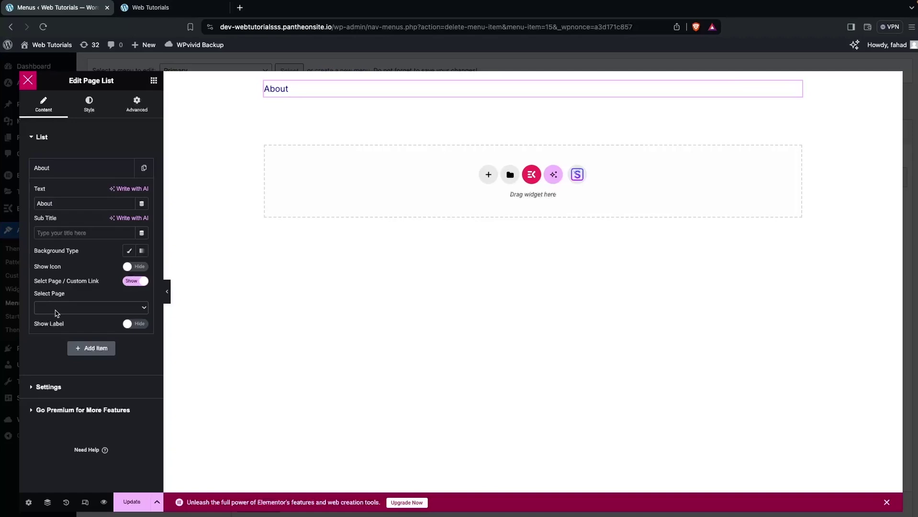
Link About to #about, then duplicate it and turn the copy into Reviews linking to #reviews.
click(137, 281)
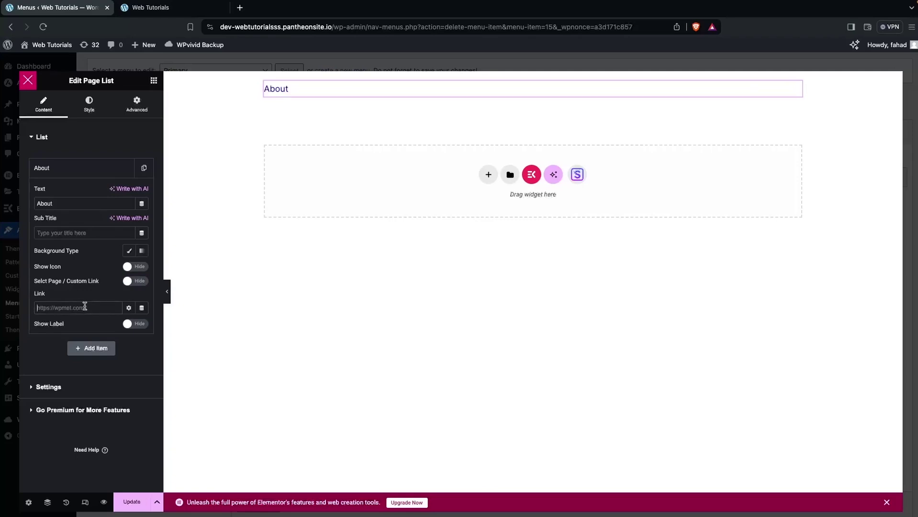
text(#about)
click(144, 169)
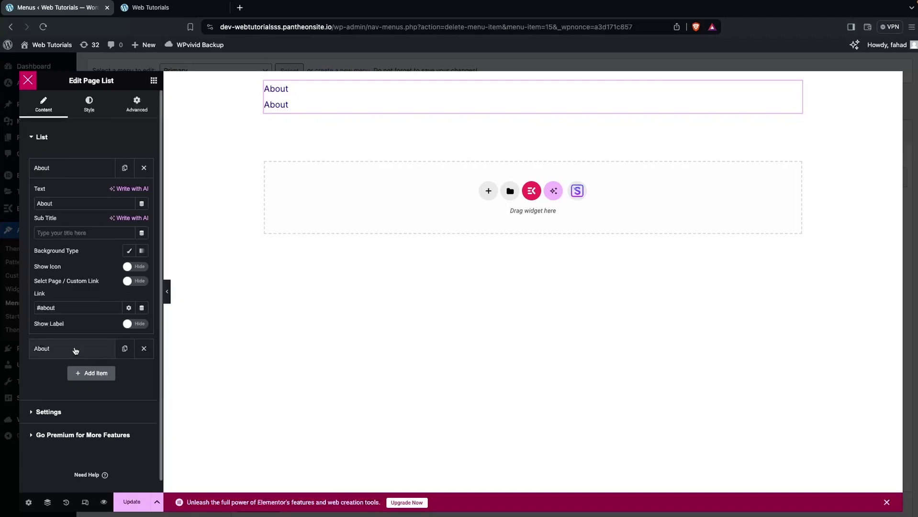
click(109, 354)
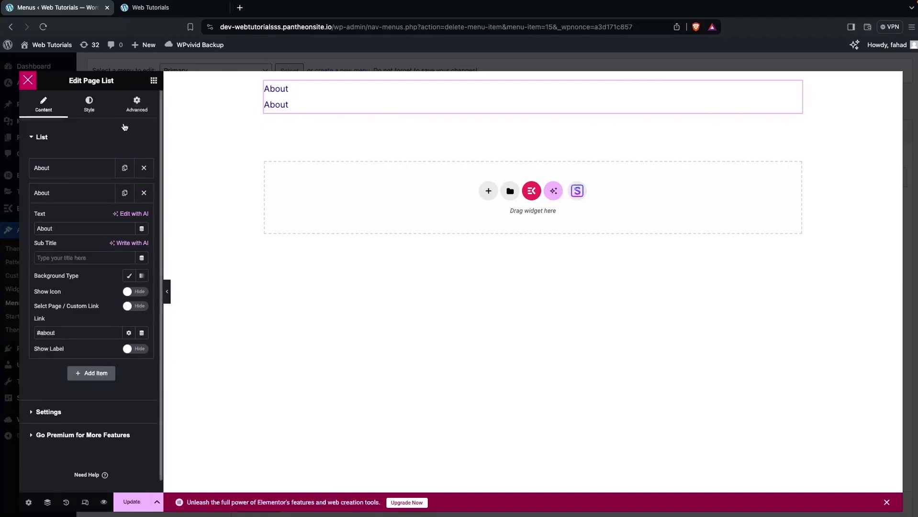
click(158, 8)
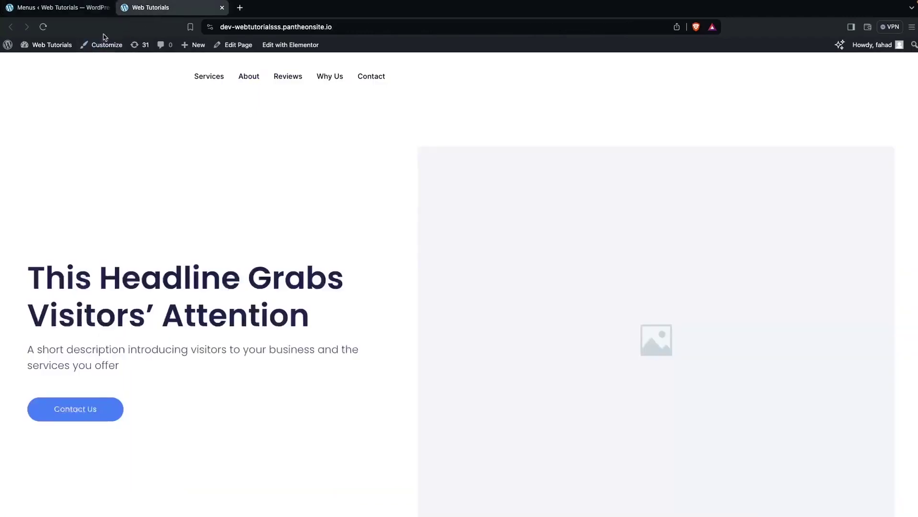
click(91, 7)
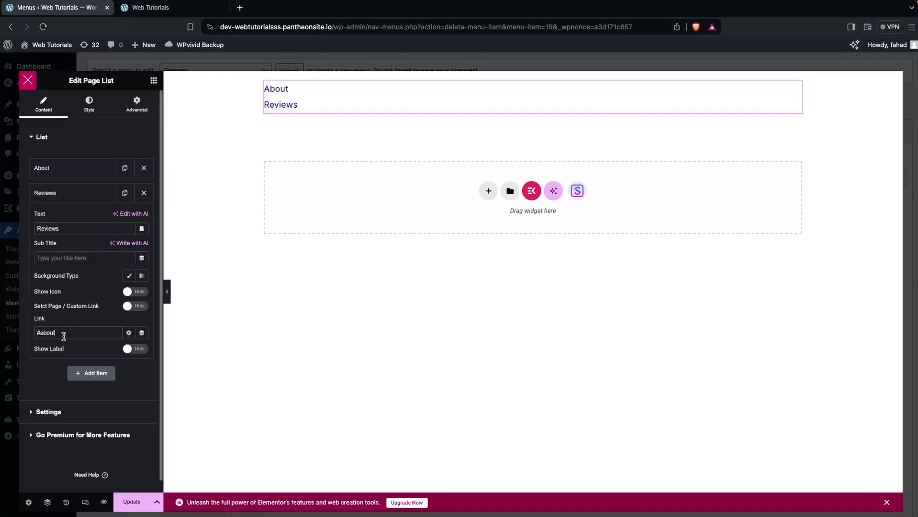
key(BackSpace)
key(BackSpace)
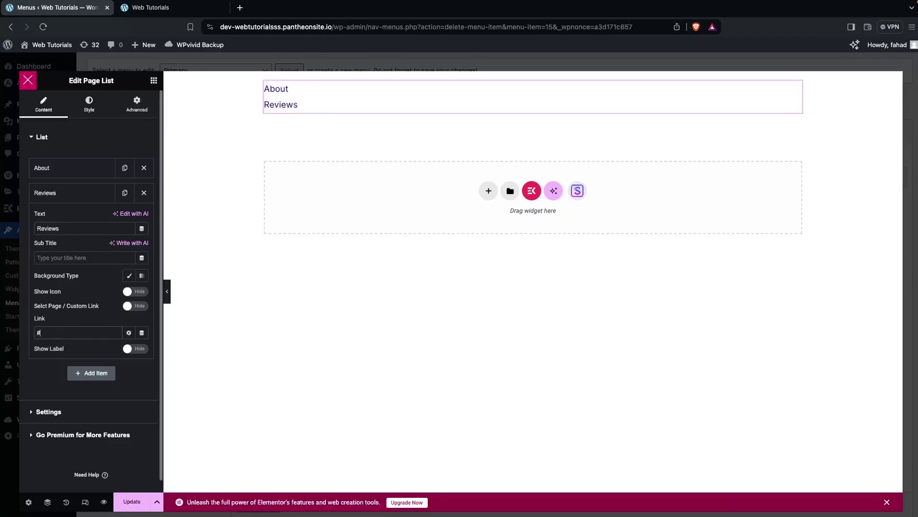
text(reviews)
Duplicate both entries and reorder the list to About, Reviews, About, Reviews.
click(125, 168)
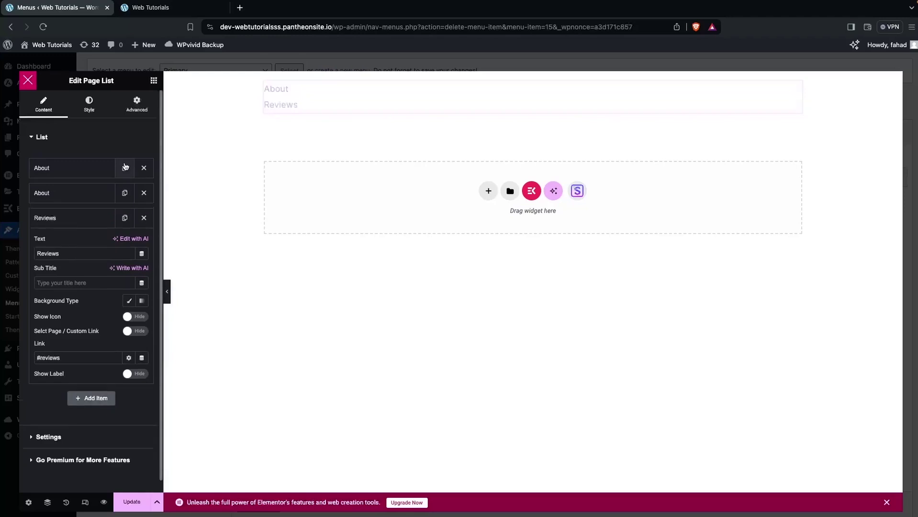
click(65, 221)
drag(61, 226, 61, 219)
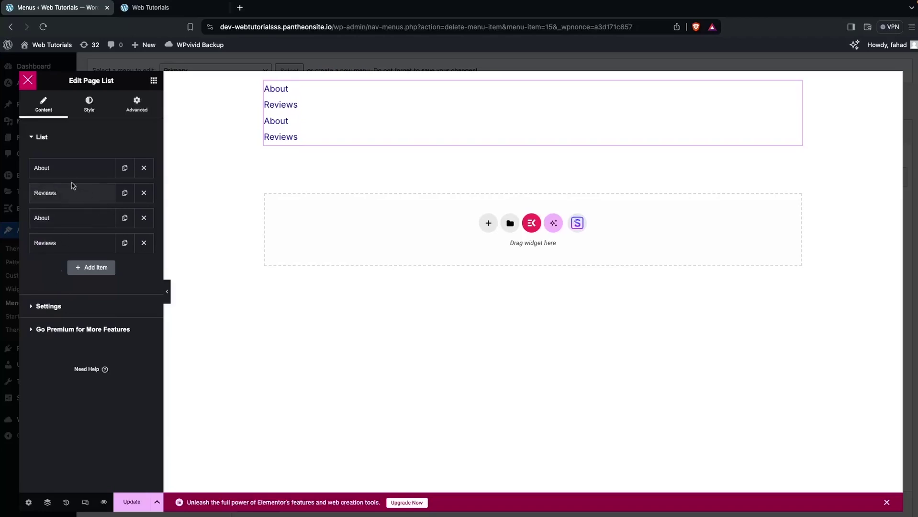
click(32, 309)
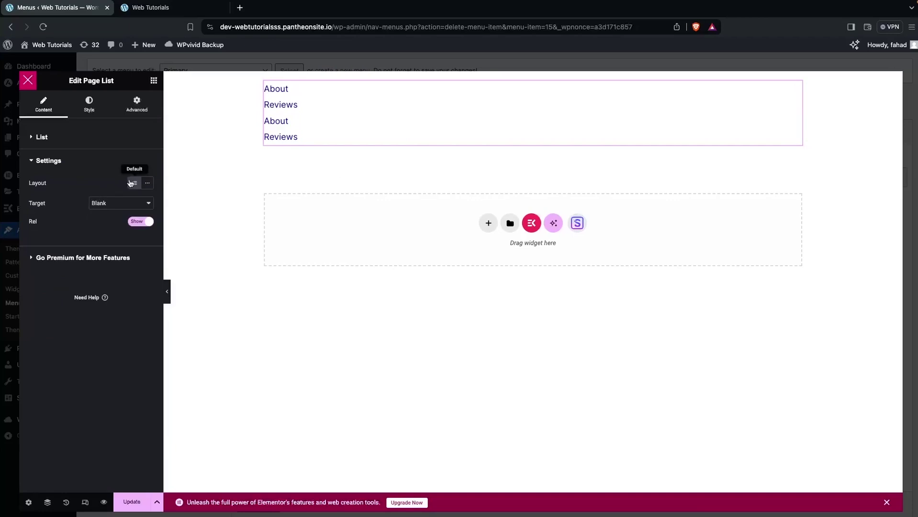
click(145, 184)
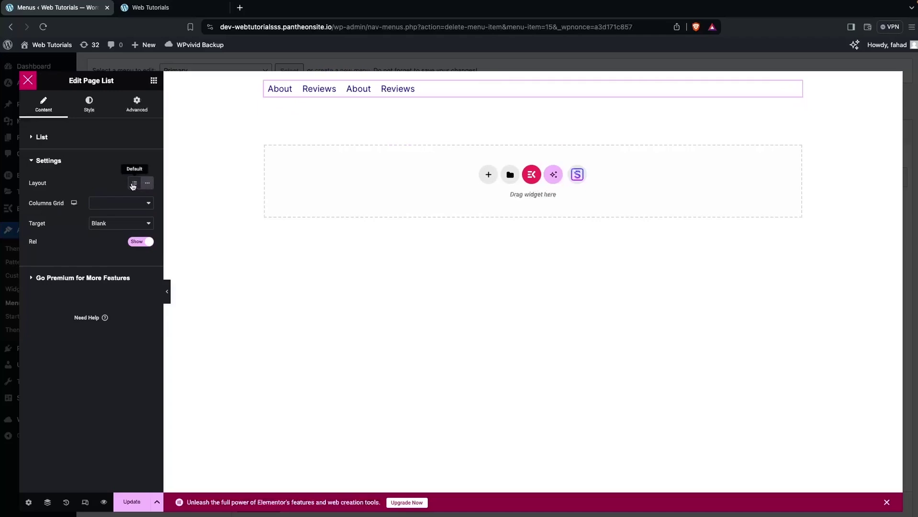
click(134, 183)
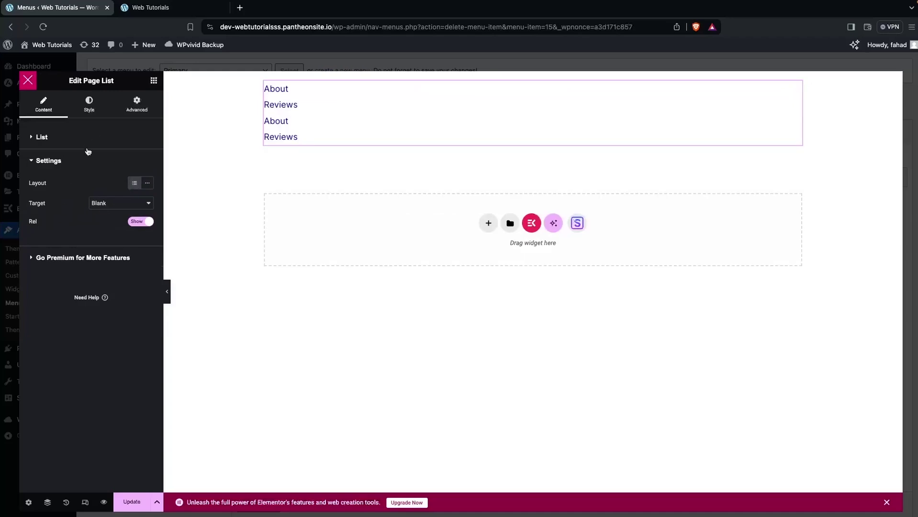
Set Page List padding to 20 px on all sides, trying then removing a 10 margin and a divider.
click(98, 116)
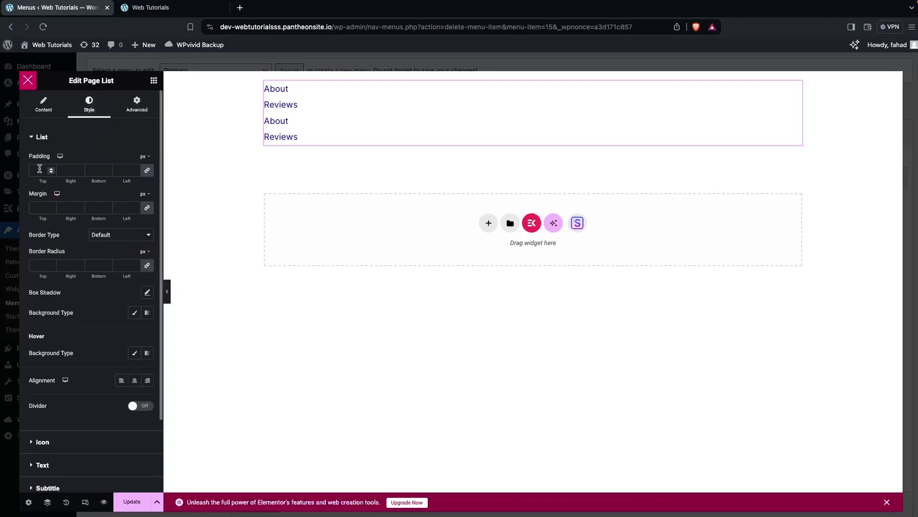
text(20)
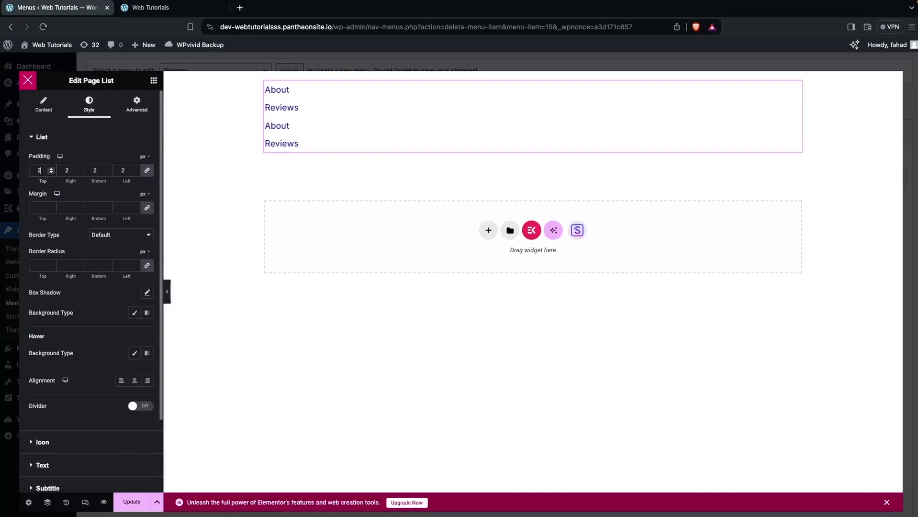
click(44, 210)
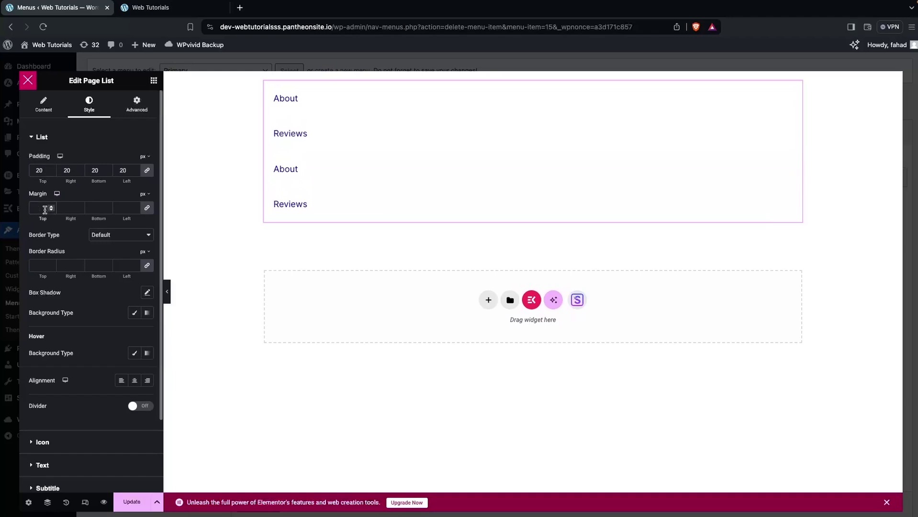
text(10)
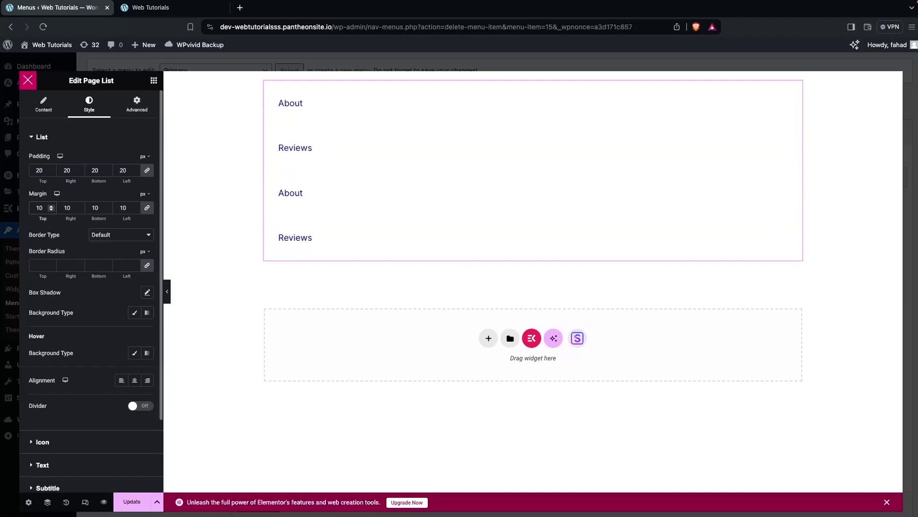
key(BackSpace)
key(BackSpace)
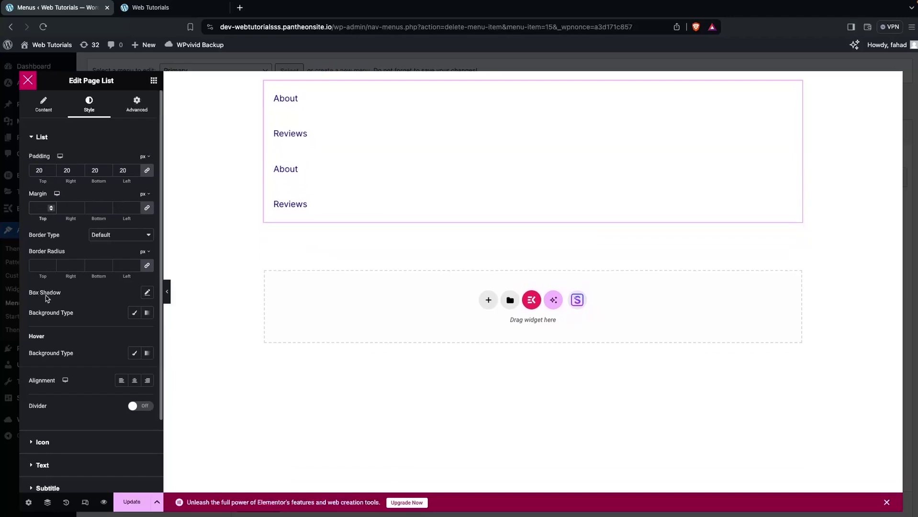
scroll(74, 336, down, 3)
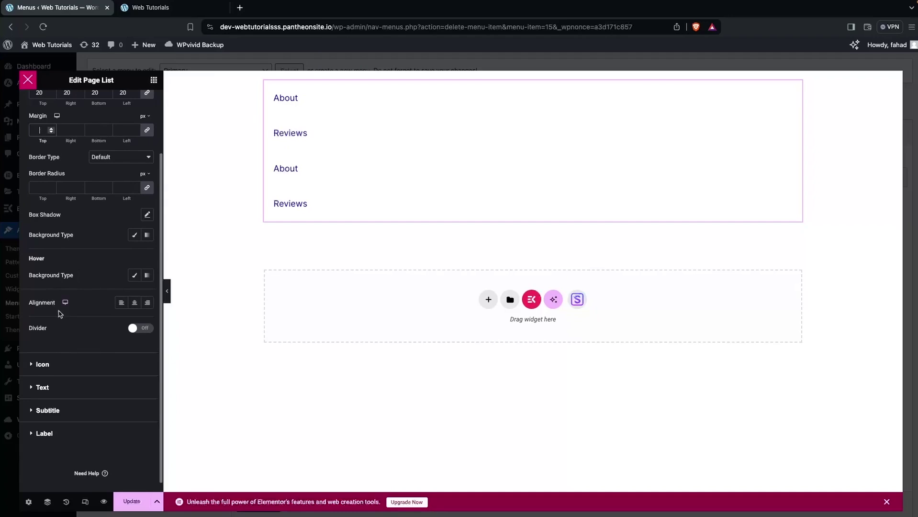
click(135, 330)
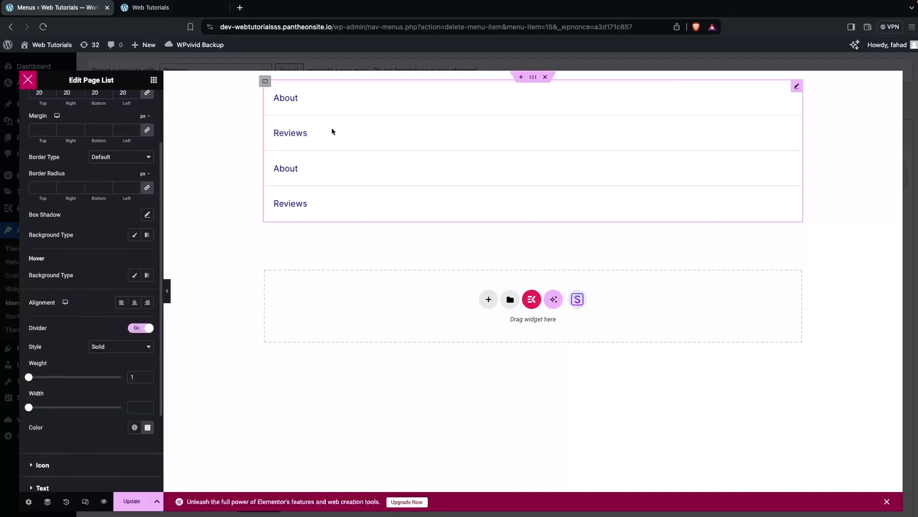
click(141, 329)
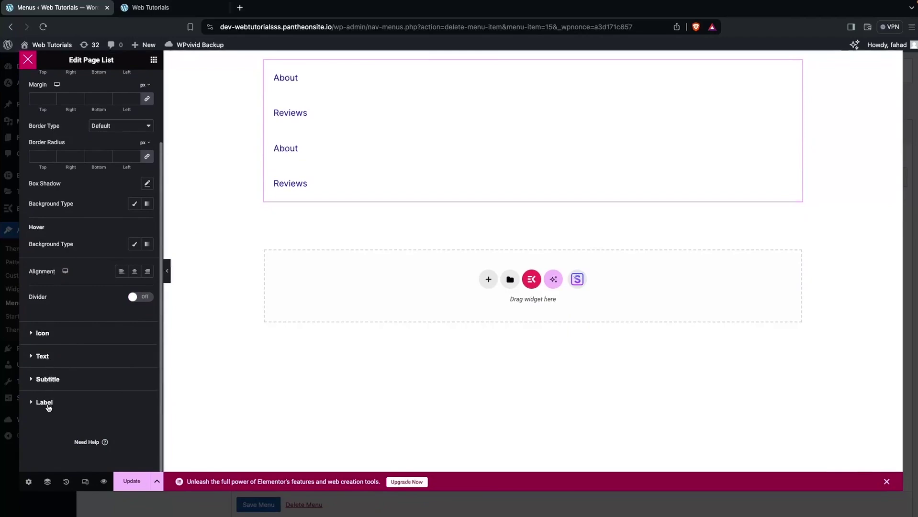
scroll(51, 288, up, 3)
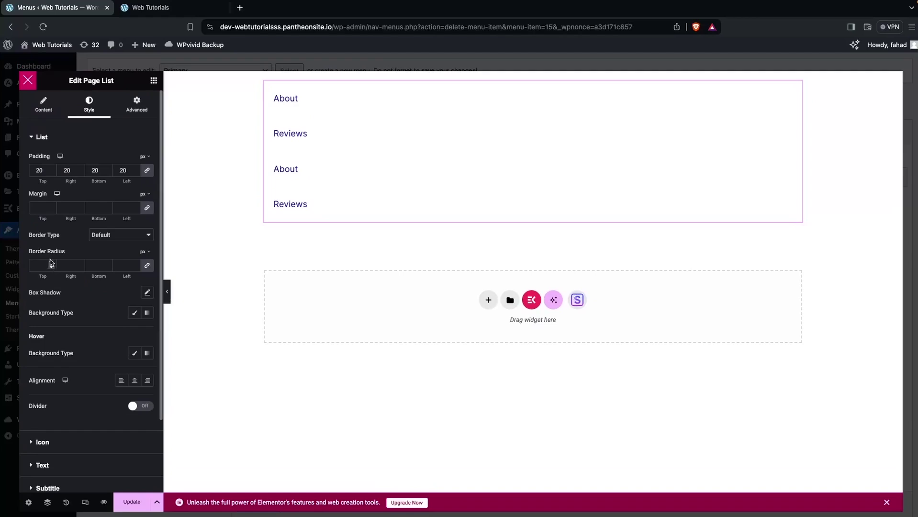
click(51, 110)
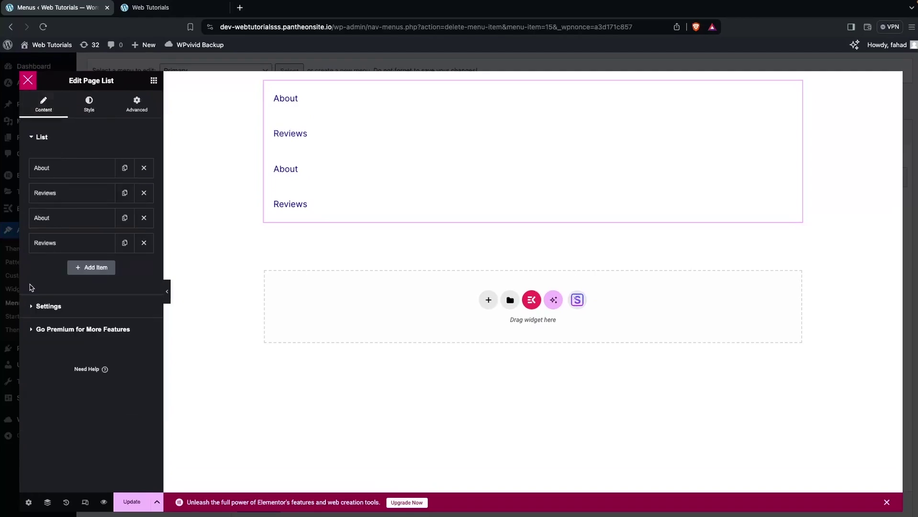
click(66, 243)
scroll(67, 323, down, 1)
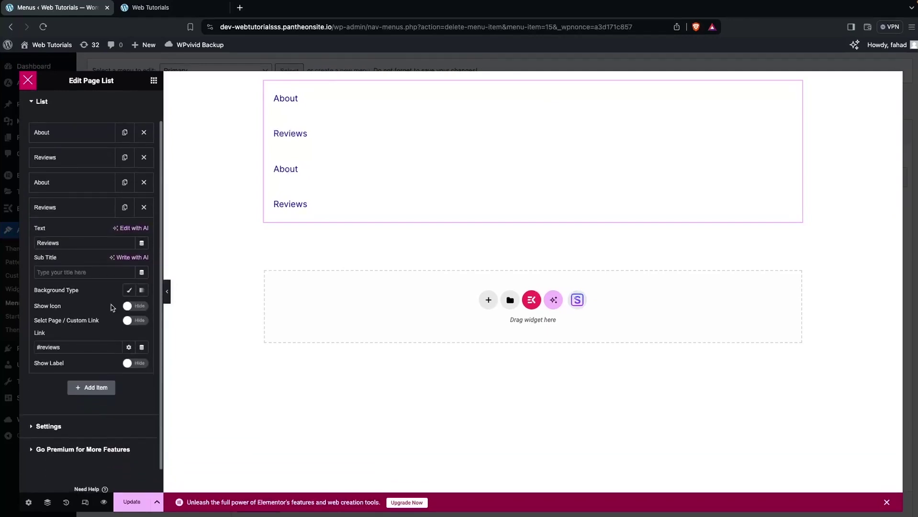
click(141, 307)
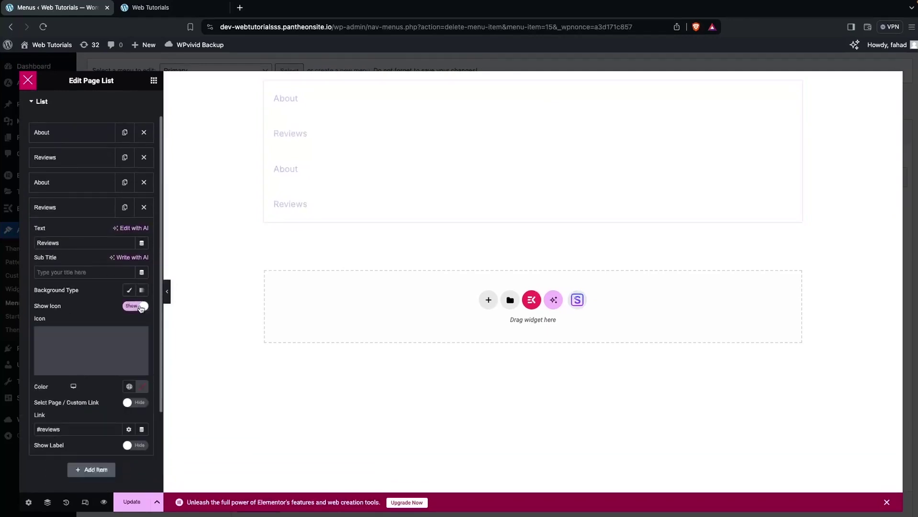
click(102, 341)
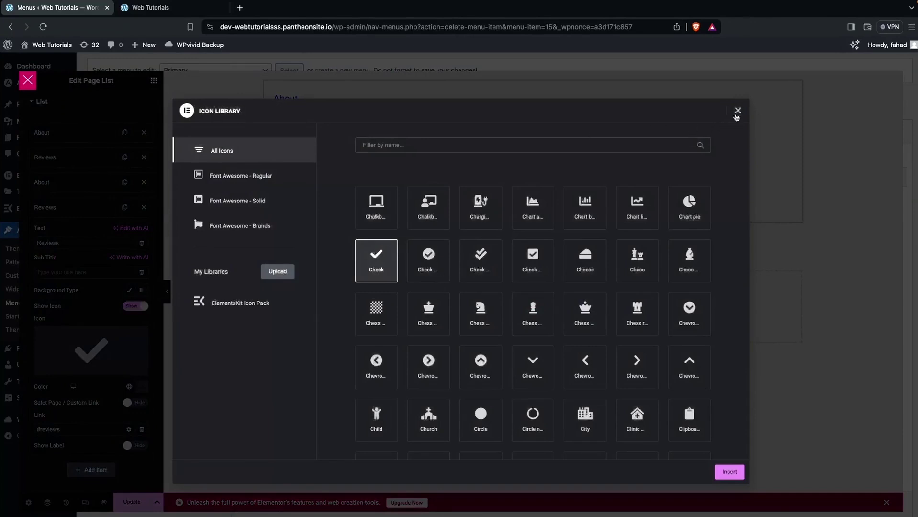
click(738, 110)
click(135, 306)
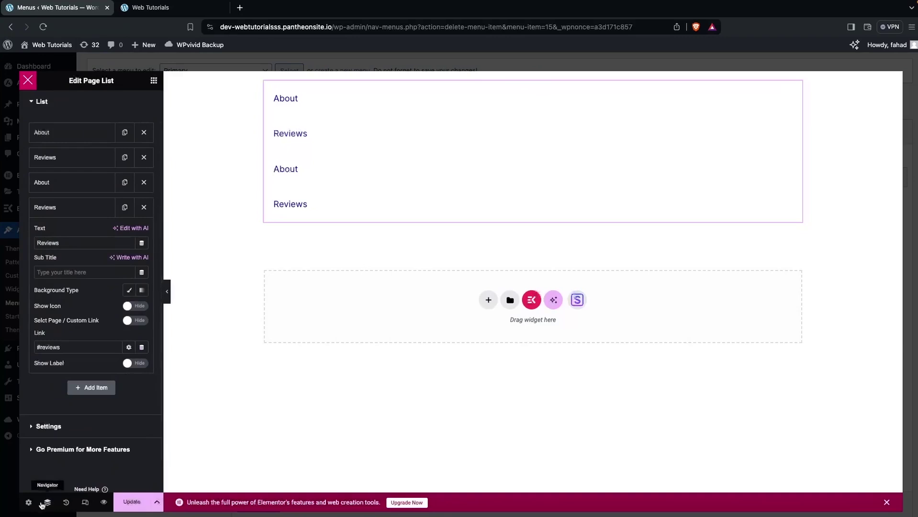
Duplicate the Page List container in the Navigator until there are four About/Reviews columns.
click(47, 503)
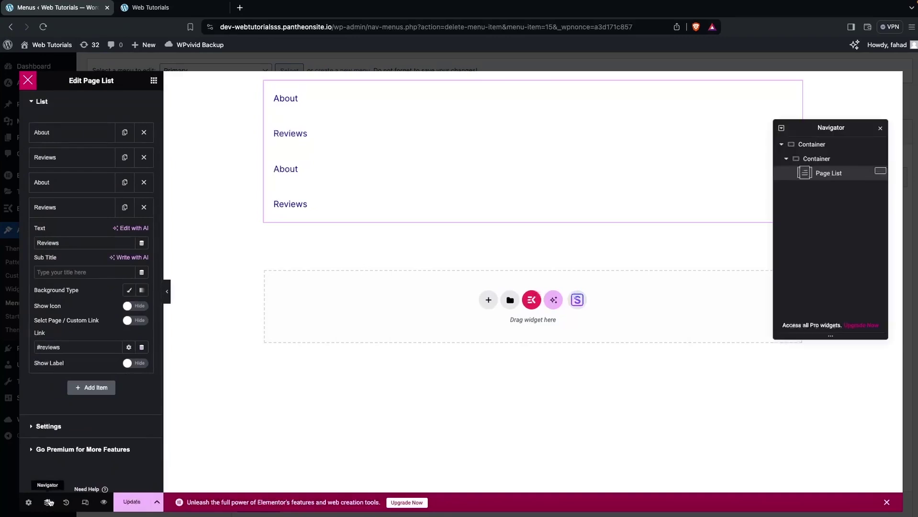
click(787, 158)
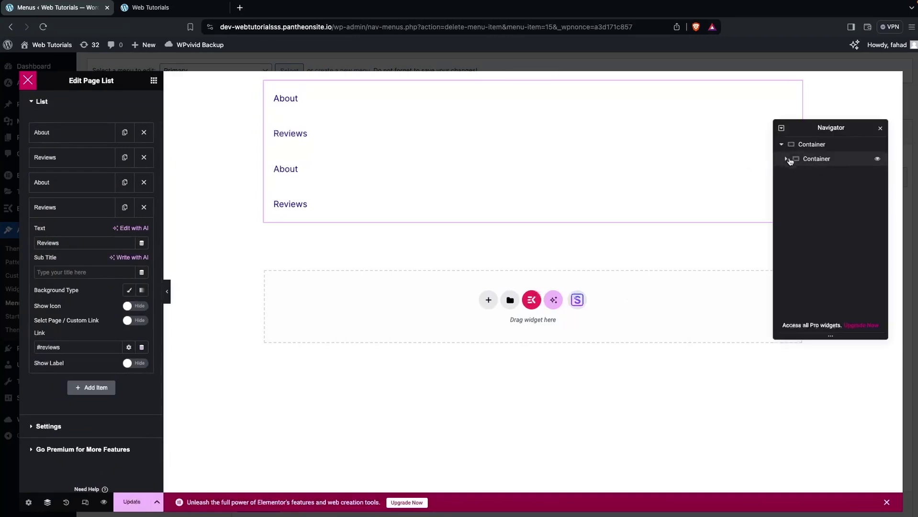
right_click(819, 161)
click(808, 189)
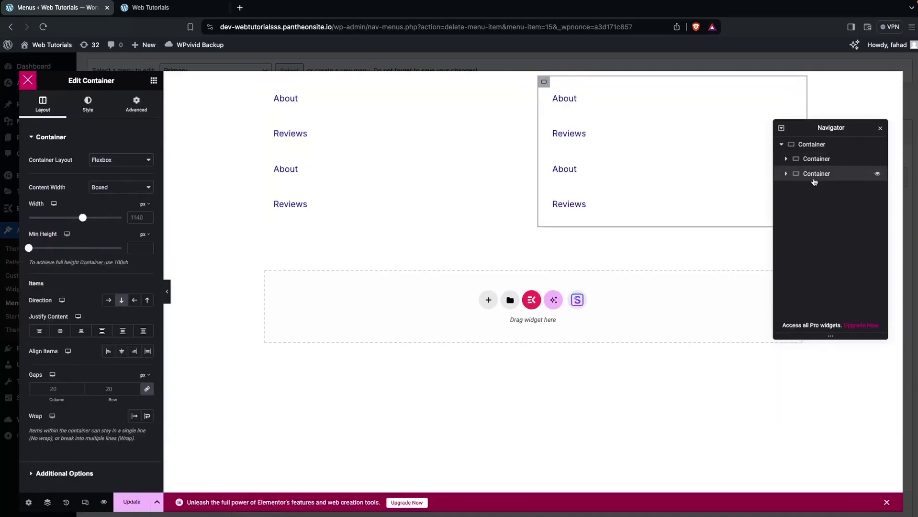
right_click(814, 175)
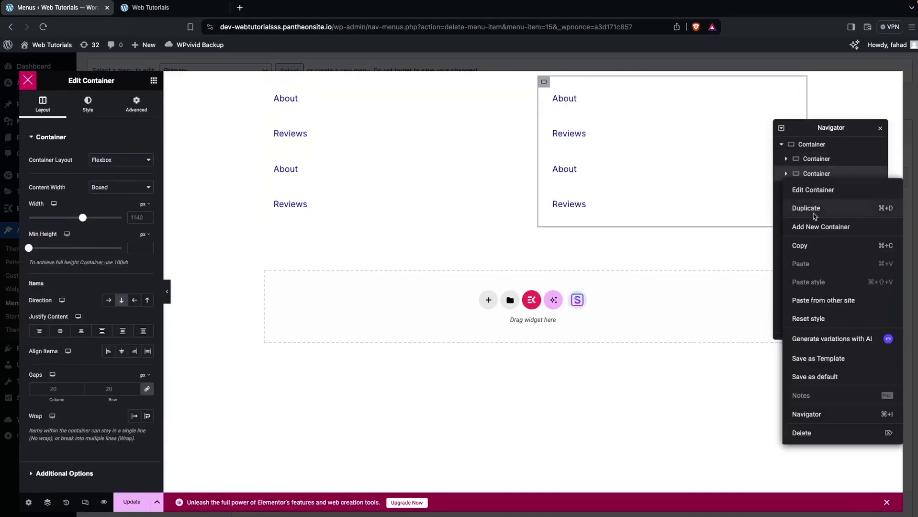
click(815, 217)
right_click(809, 194)
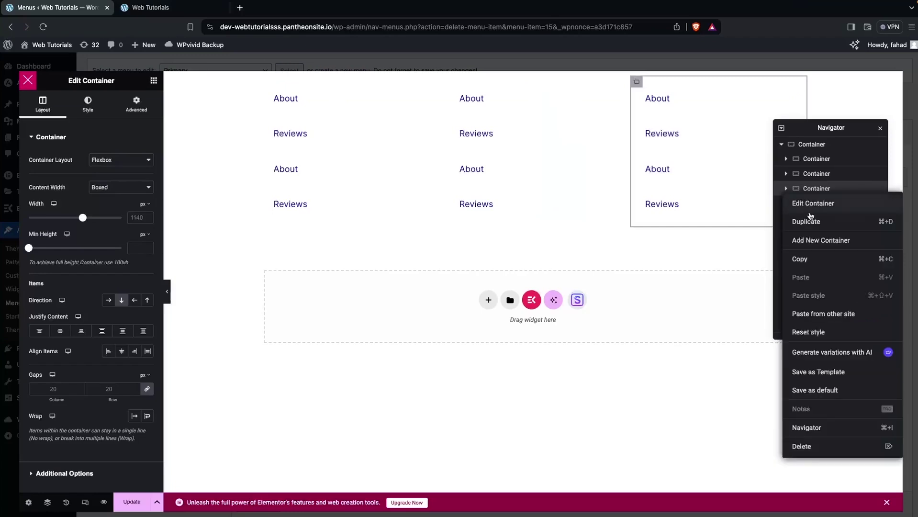
click(810, 222)
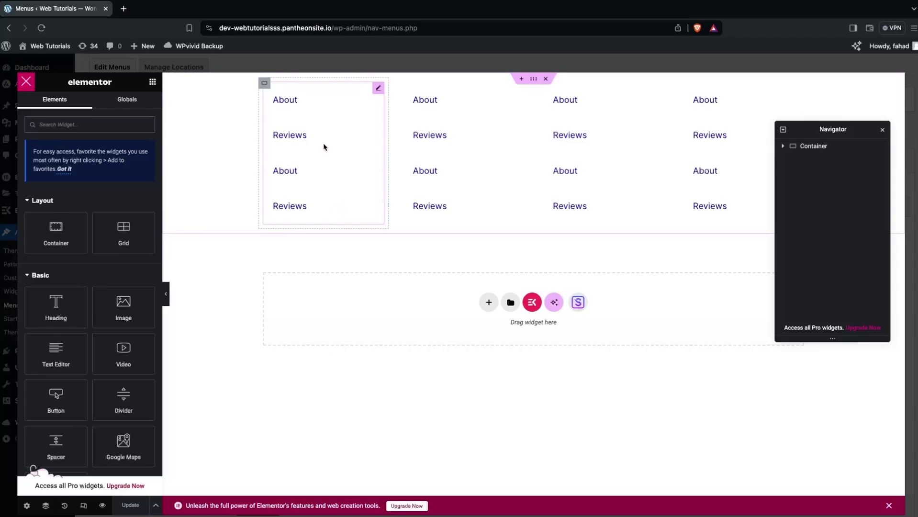
Rename the first column's About and Reviews links to SEO and SEM.
click(304, 106)
click(57, 169)
double_click(67, 205)
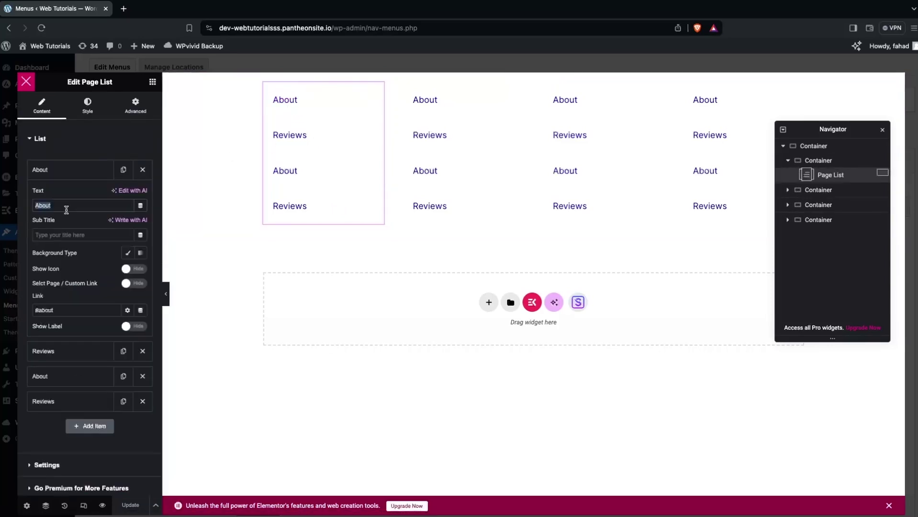
text(SEO)
click(96, 173)
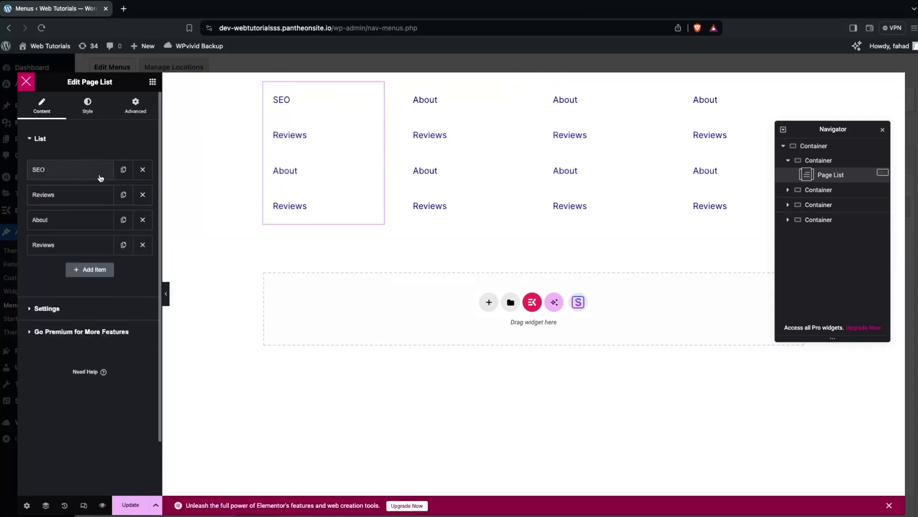
click(84, 194)
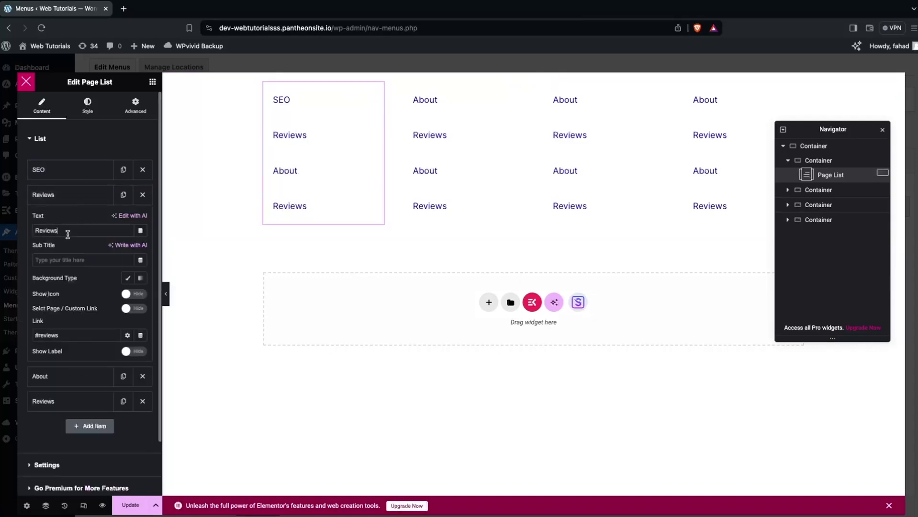
double_click(68, 232)
text(SEM)
click(69, 198)
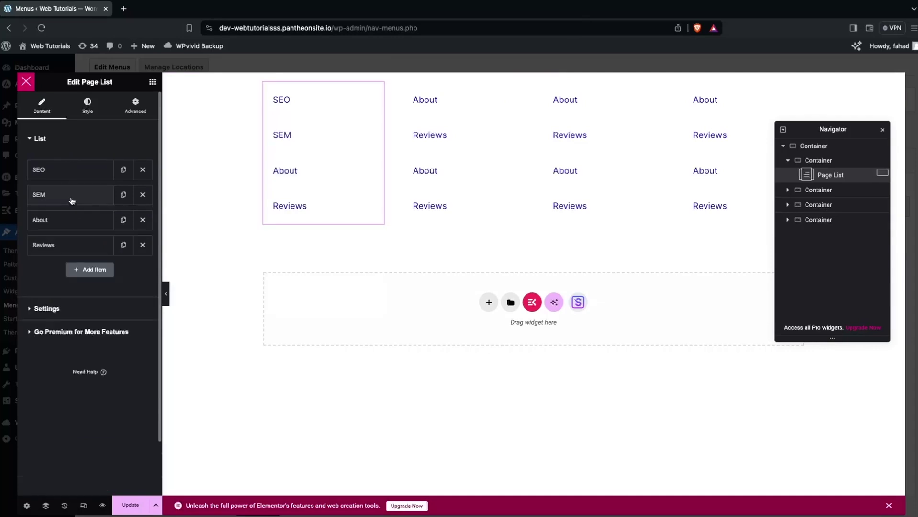
Rename the first column's remaining links to Ecommerce and Social Media Marketing.
click(72, 228)
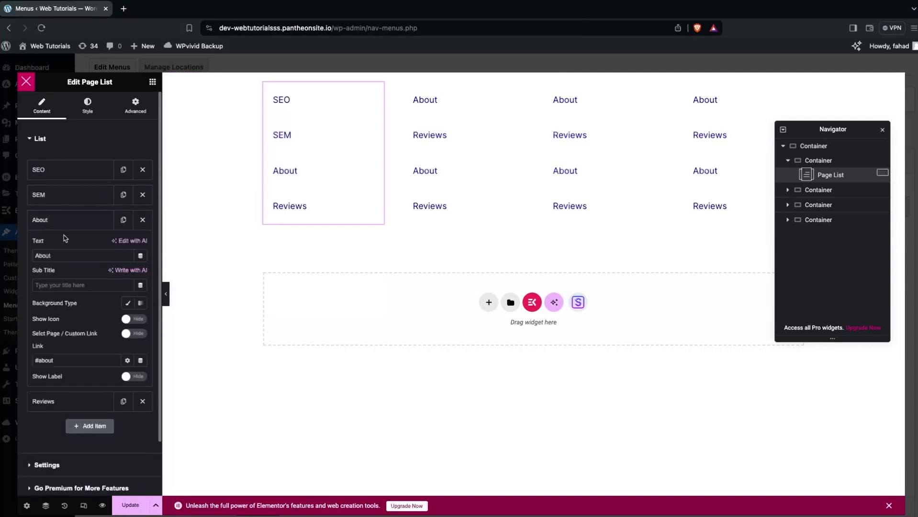
double_click(60, 255)
text(Ecommerce)
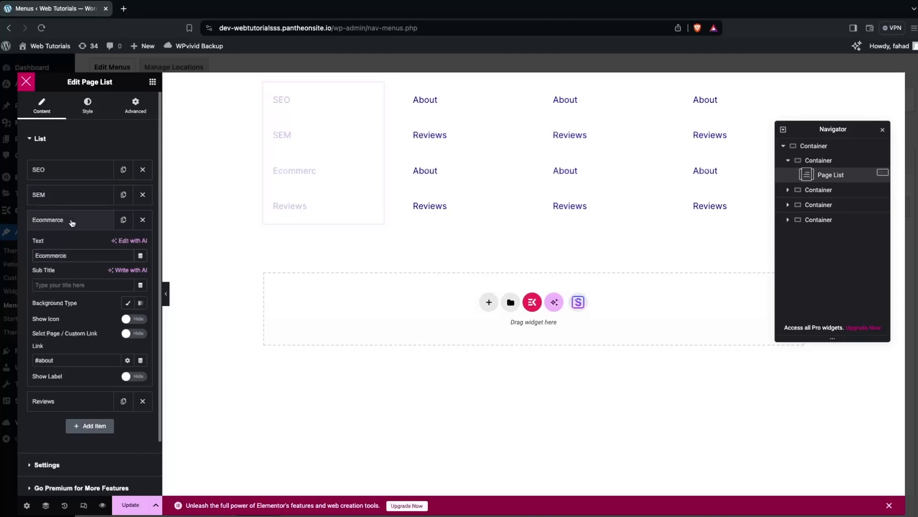
click(71, 220)
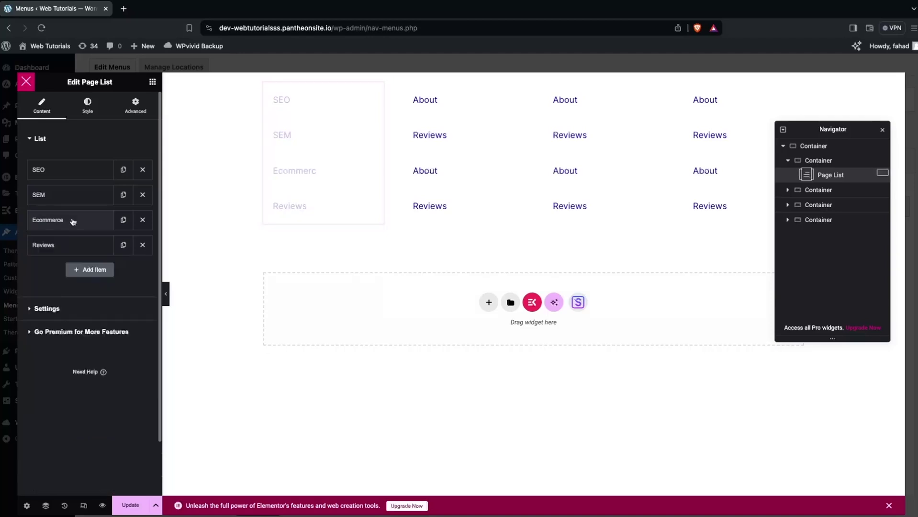
click(69, 249)
double_click(69, 281)
text(Social Media Mar)
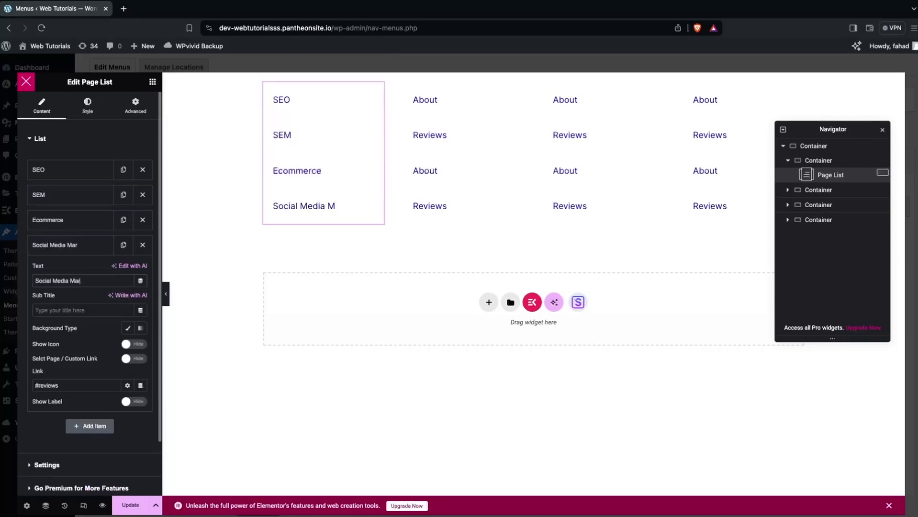
text(keting)
Edit the second, third and fourth columns' link lists and drag the Navigator aside.
click(321, 206)
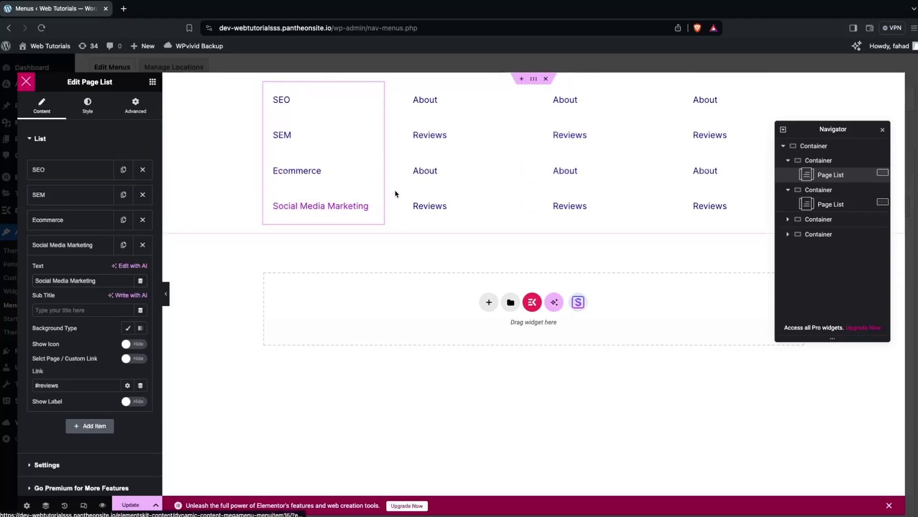
click(435, 105)
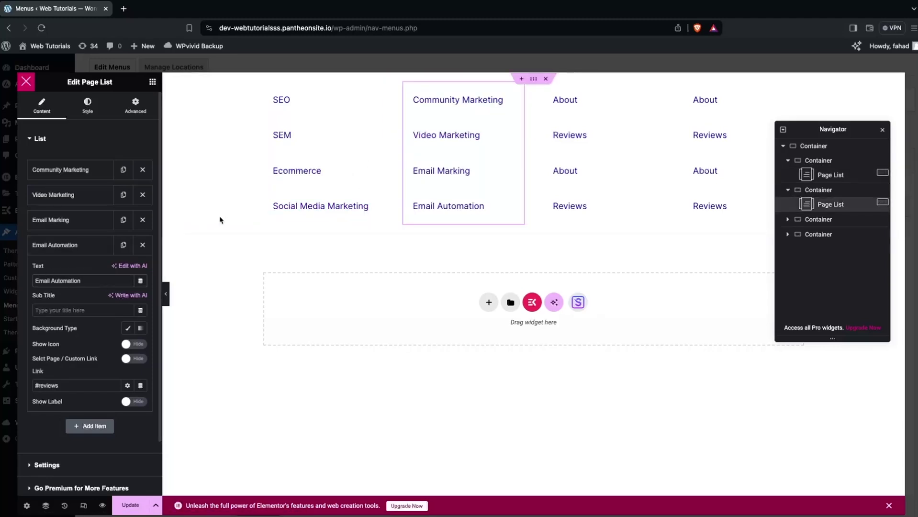
click(598, 99)
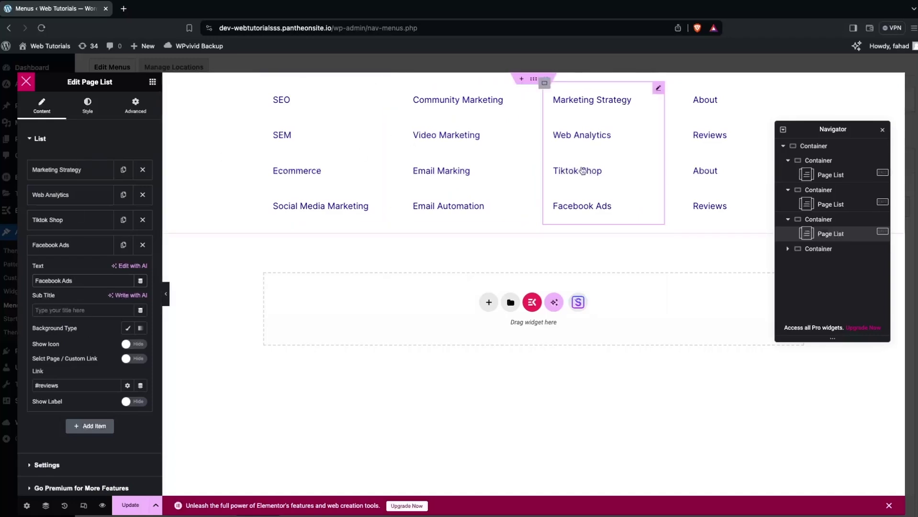
click(698, 147)
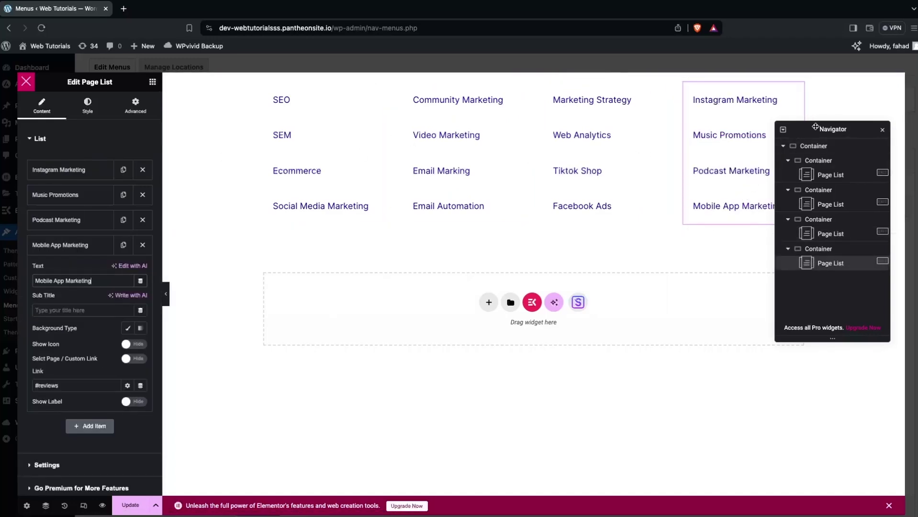
drag(815, 127, 822, 285)
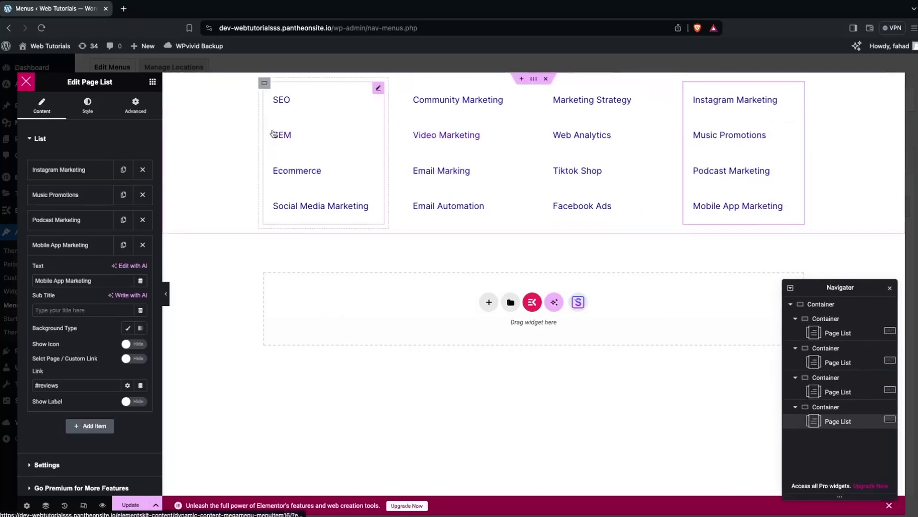
Update the megamenu content, save its Full Width and Relative position settings, and close the dialog.
click(127, 509)
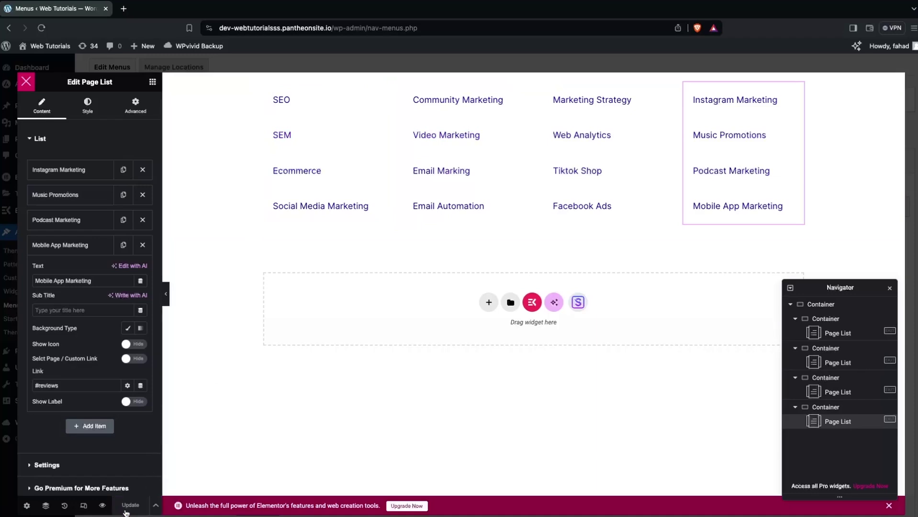
click(27, 82)
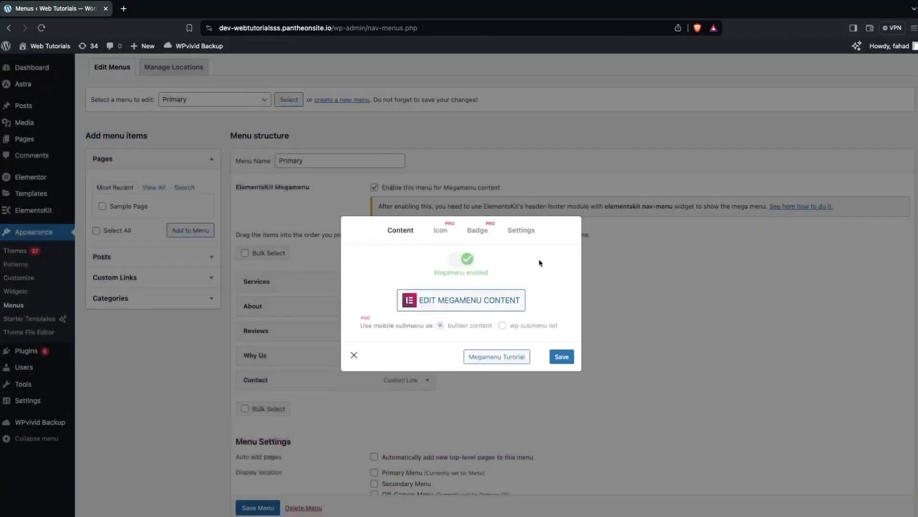
click(521, 231)
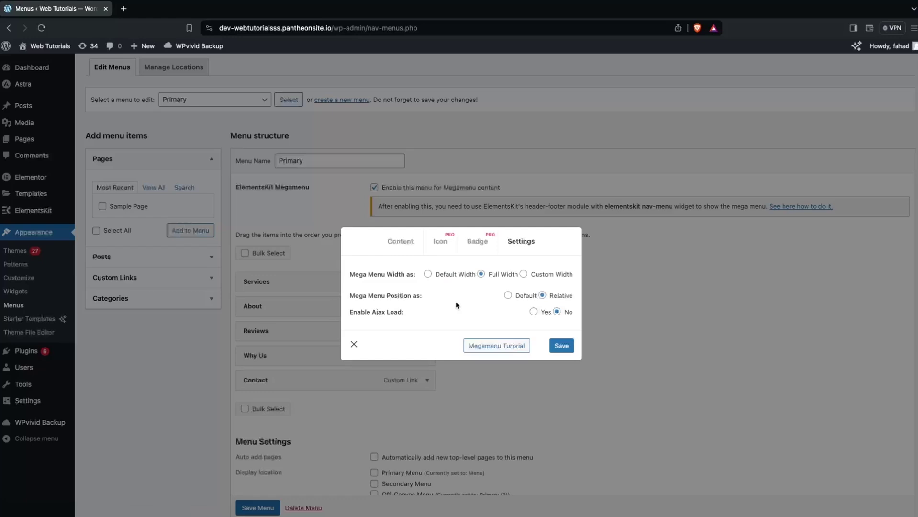
click(559, 347)
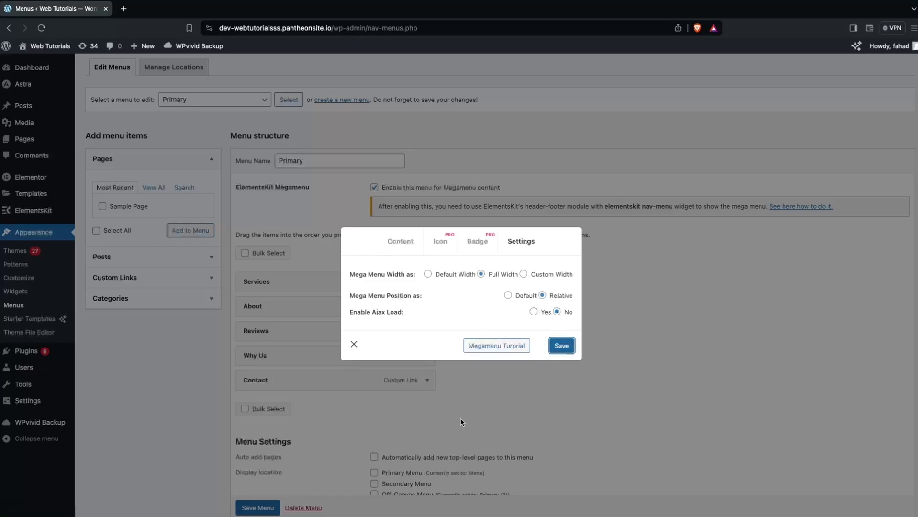
click(354, 344)
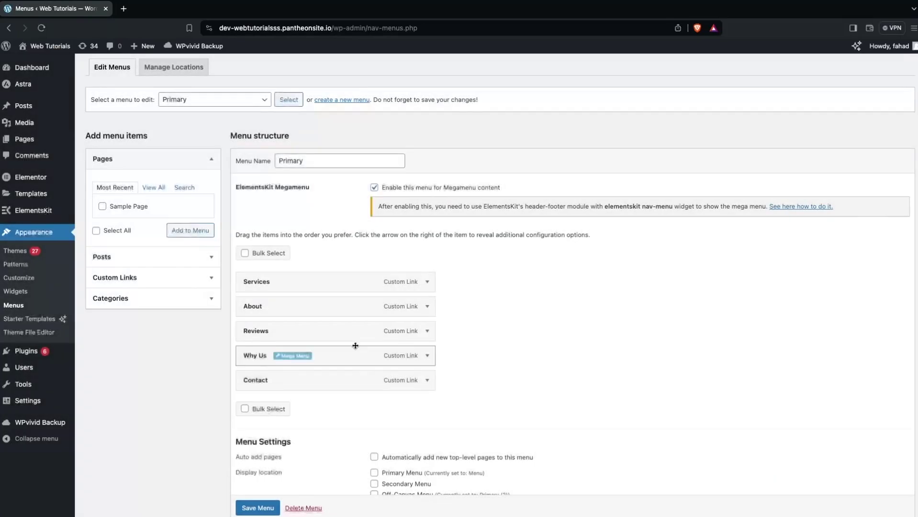
Save the Primary menu and check the Services megamenu on the live site.
click(258, 507)
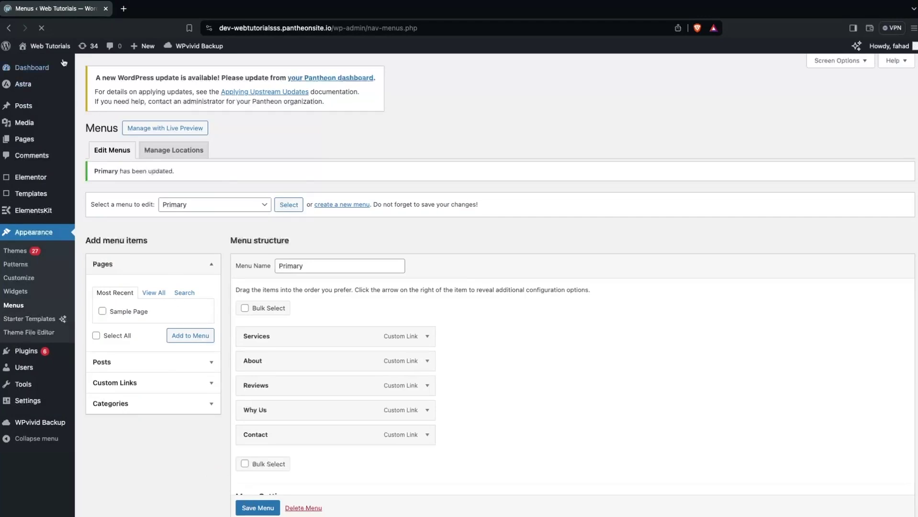
mouse_move(60, 49)
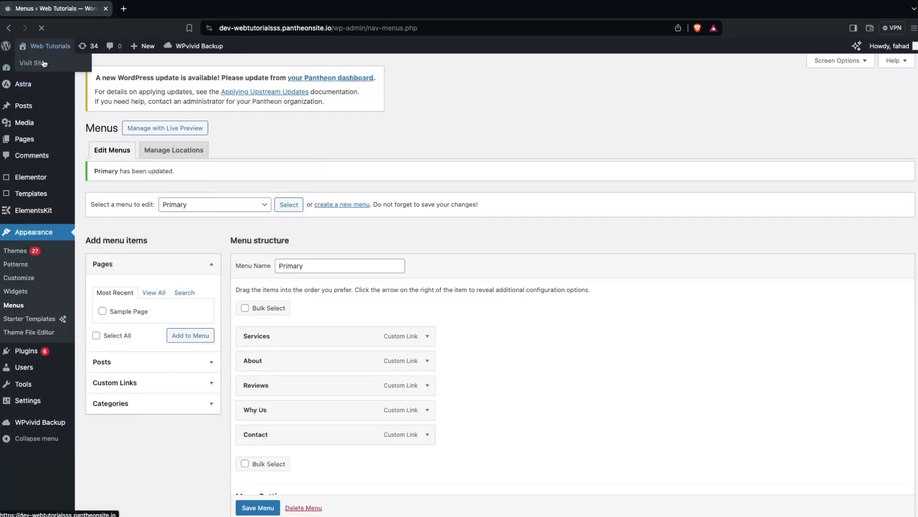
click(44, 63)
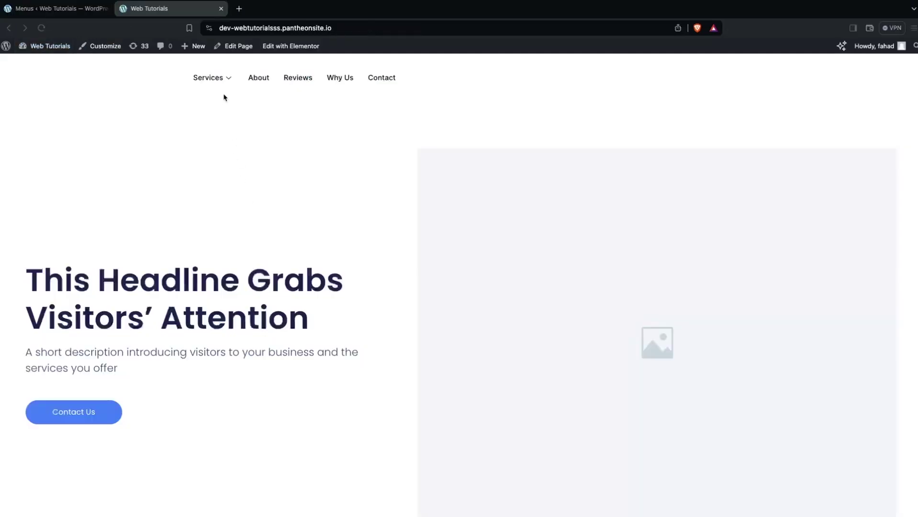
mouse_move(226, 84)
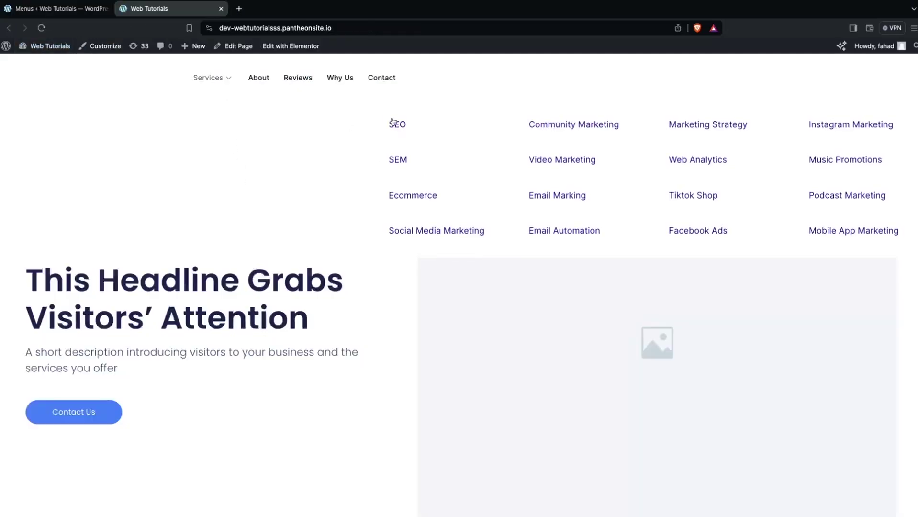